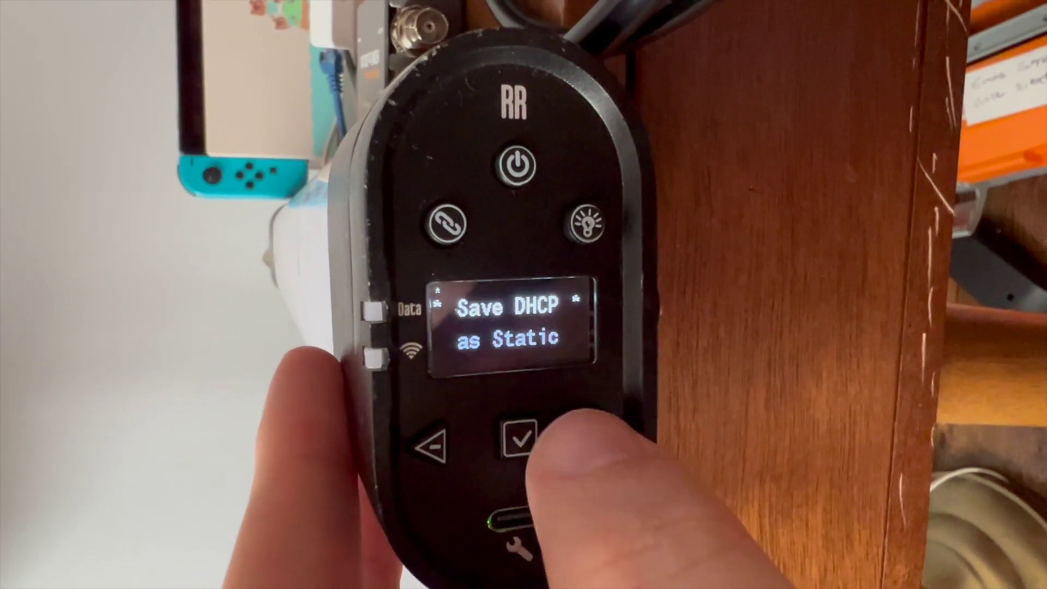
left_click(606, 444)
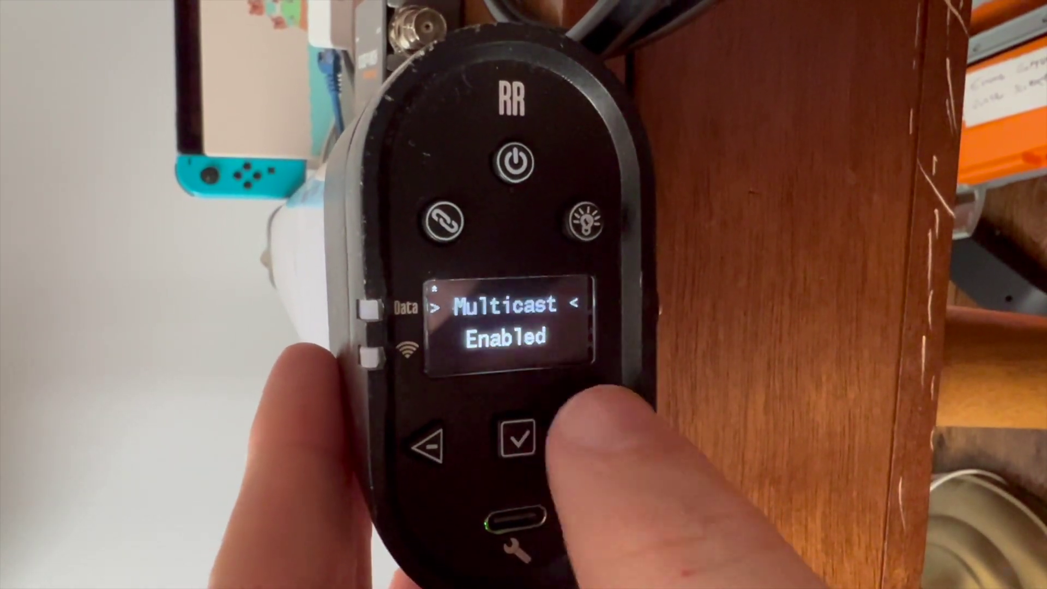
left_click(600, 439)
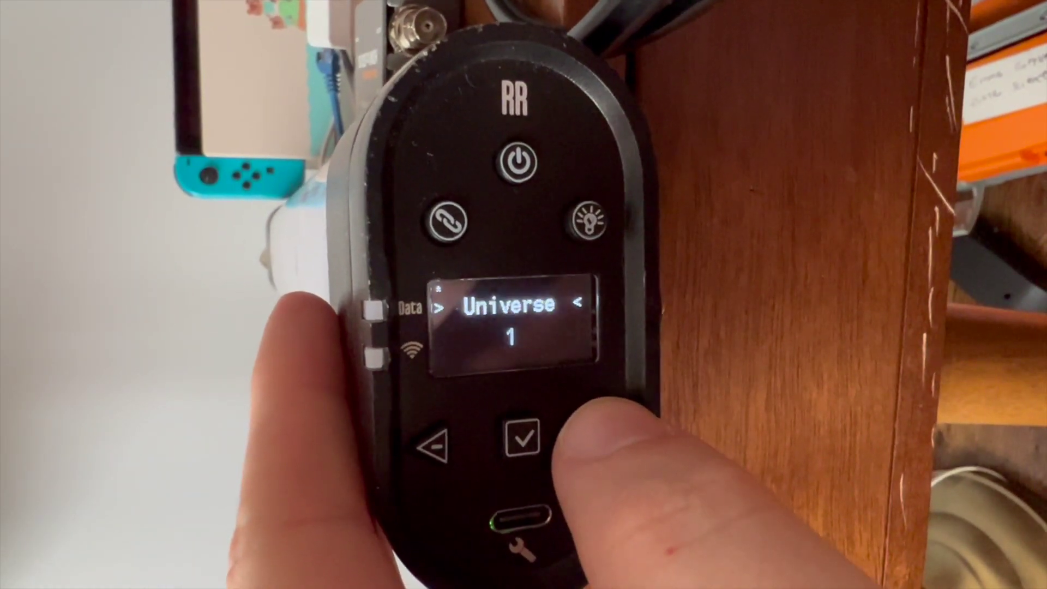
left_click(597, 436)
left_click(596, 433)
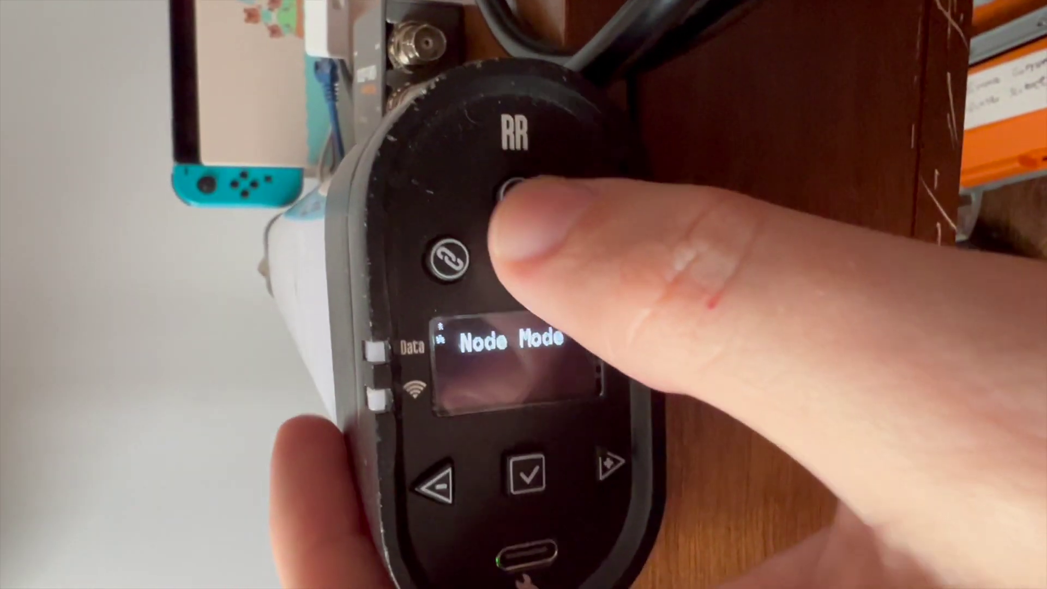
left_click(518, 202)
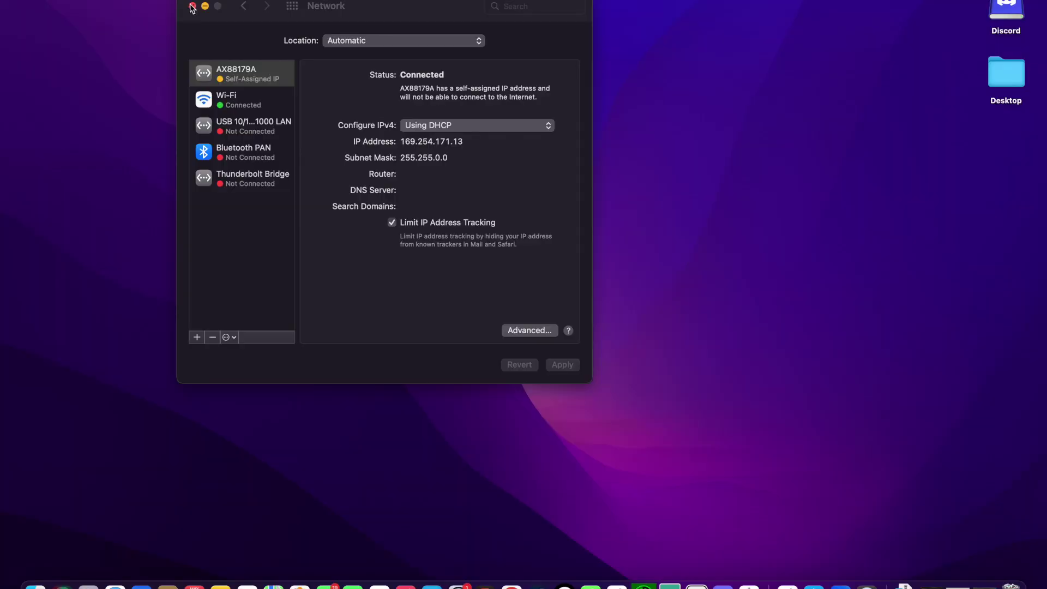
- Close the open Network window and reopen the Network settings from System Preferences
left_click(199, 17)
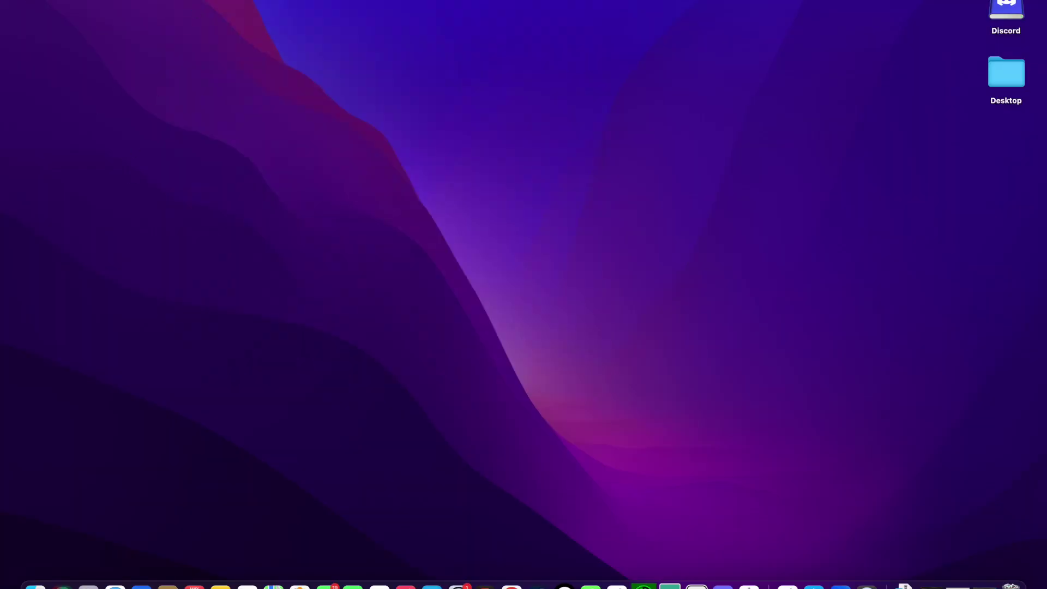
left_click(14, 0)
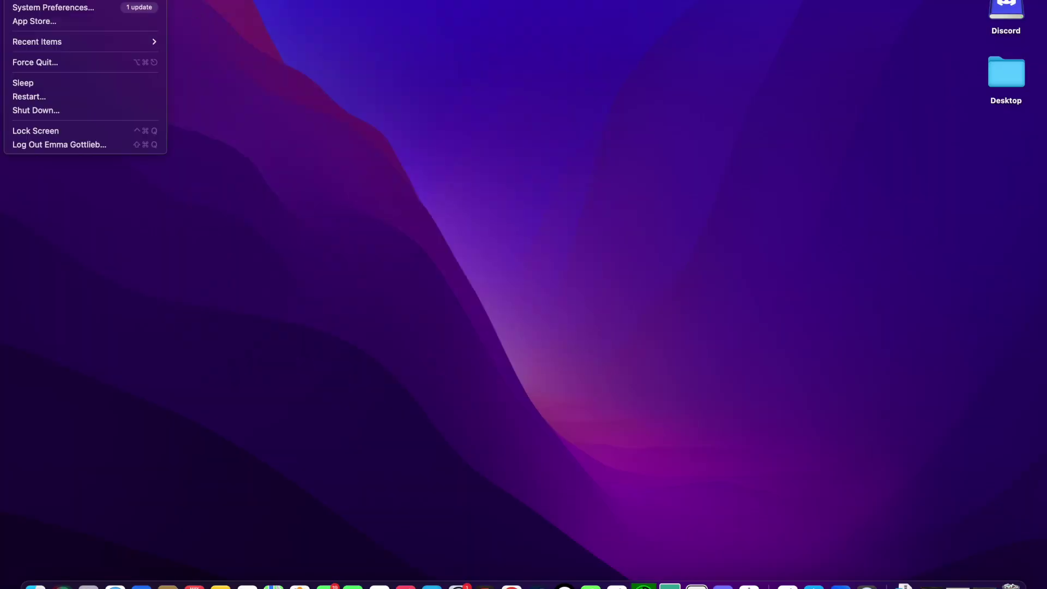
left_click(31, 8)
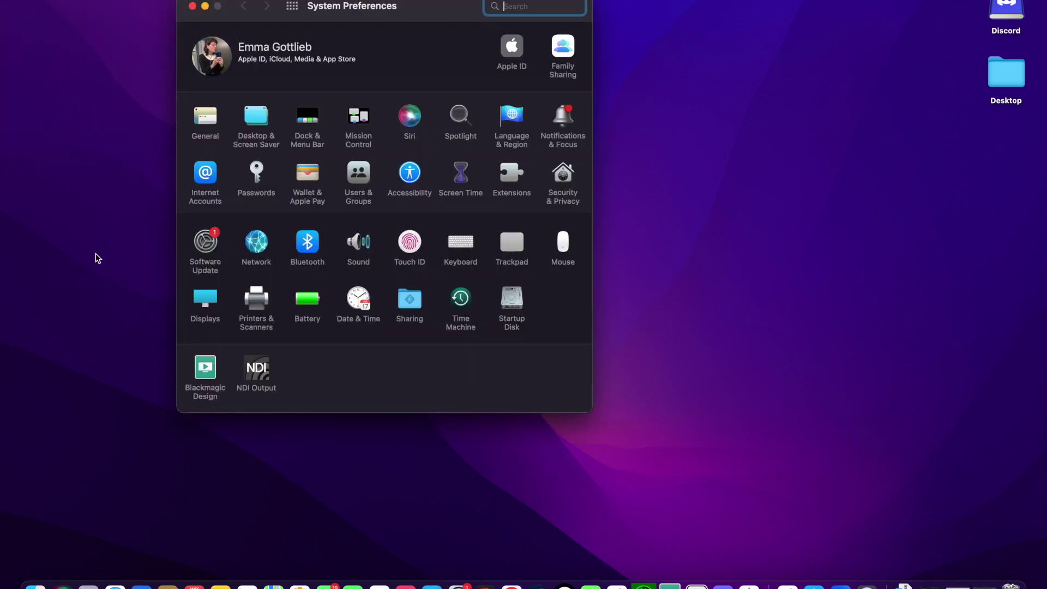
left_click(256, 244)
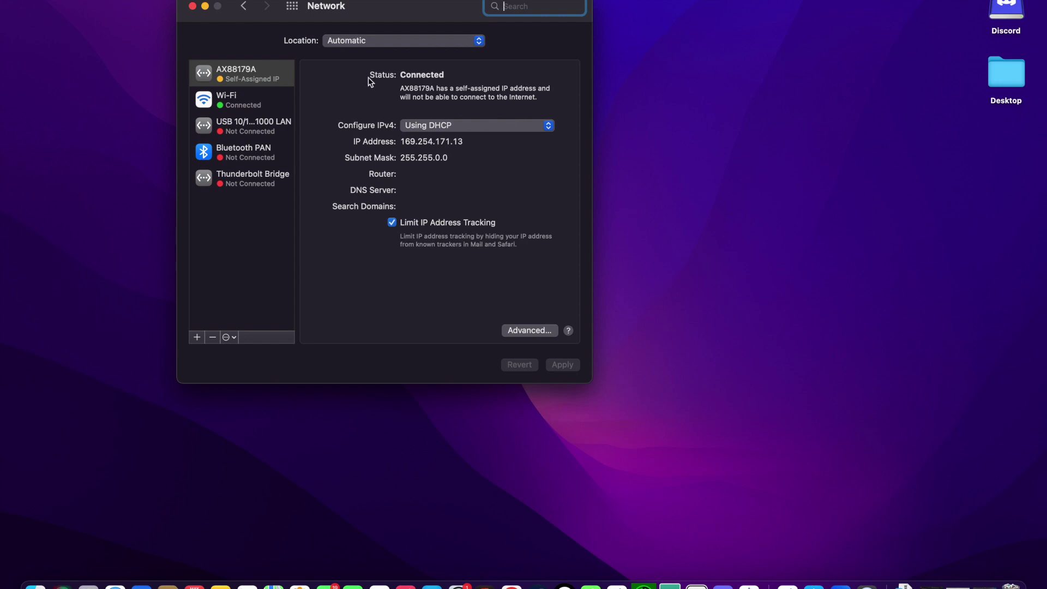
- Switch the AX88179A adapter's IPv4 configuration to Manually, restore Using DHCP, and apply it before quitting System Preferences
left_click(407, 129)
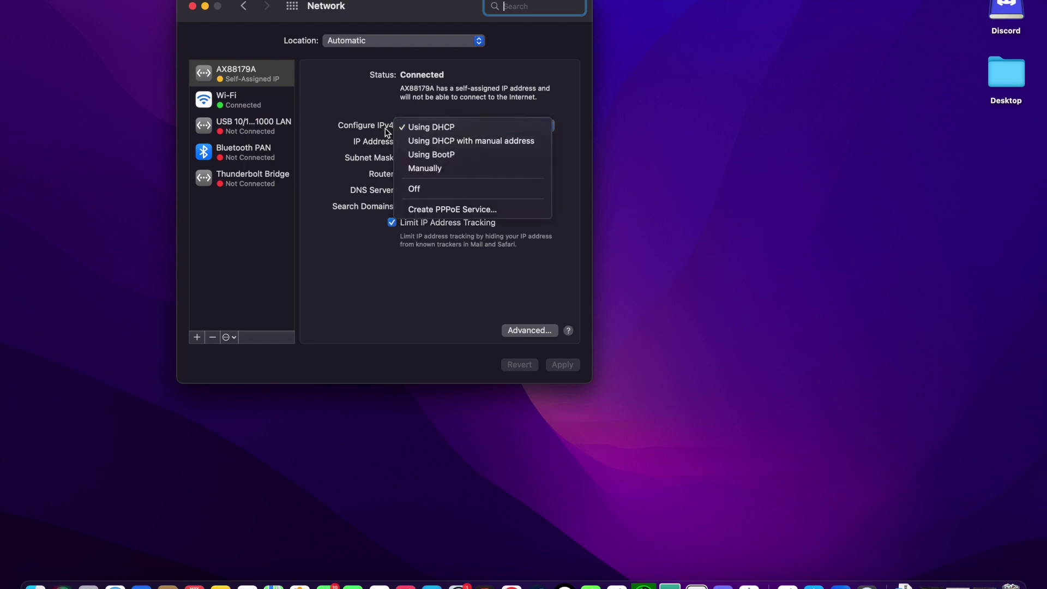
left_click(424, 168)
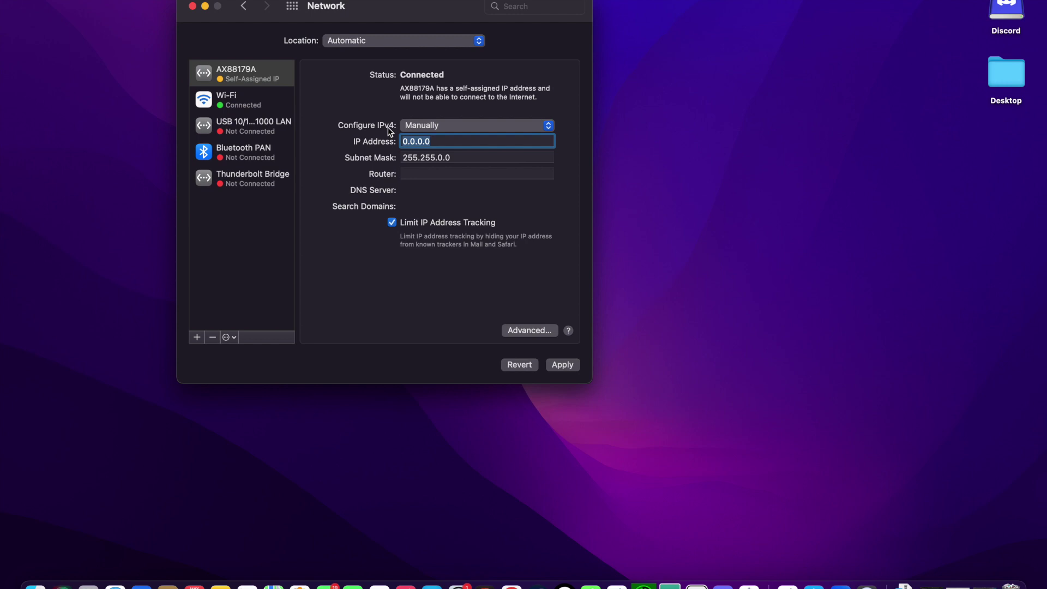
left_click(432, 120)
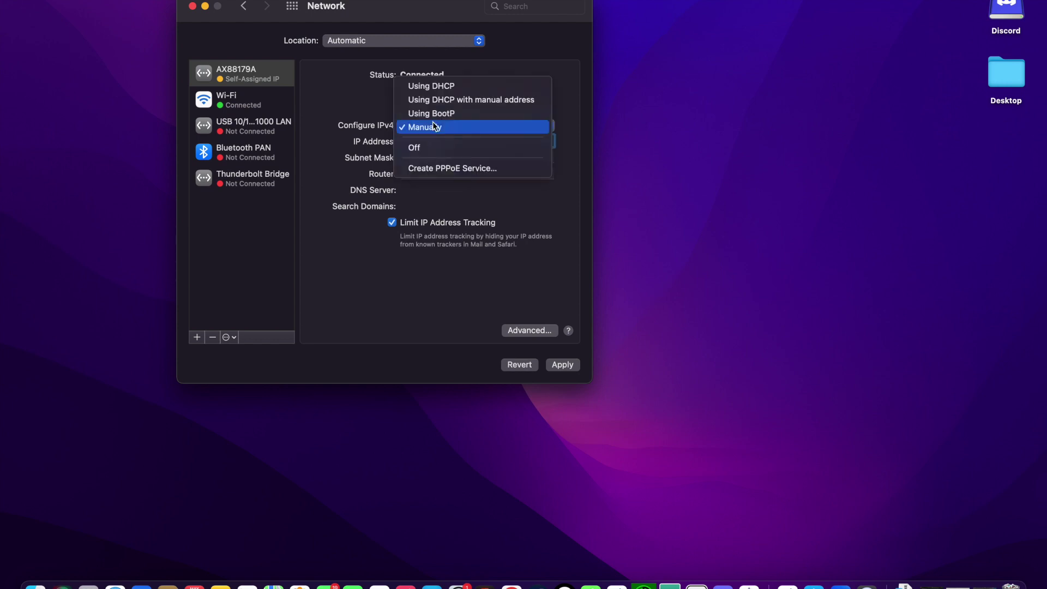
left_click(431, 87)
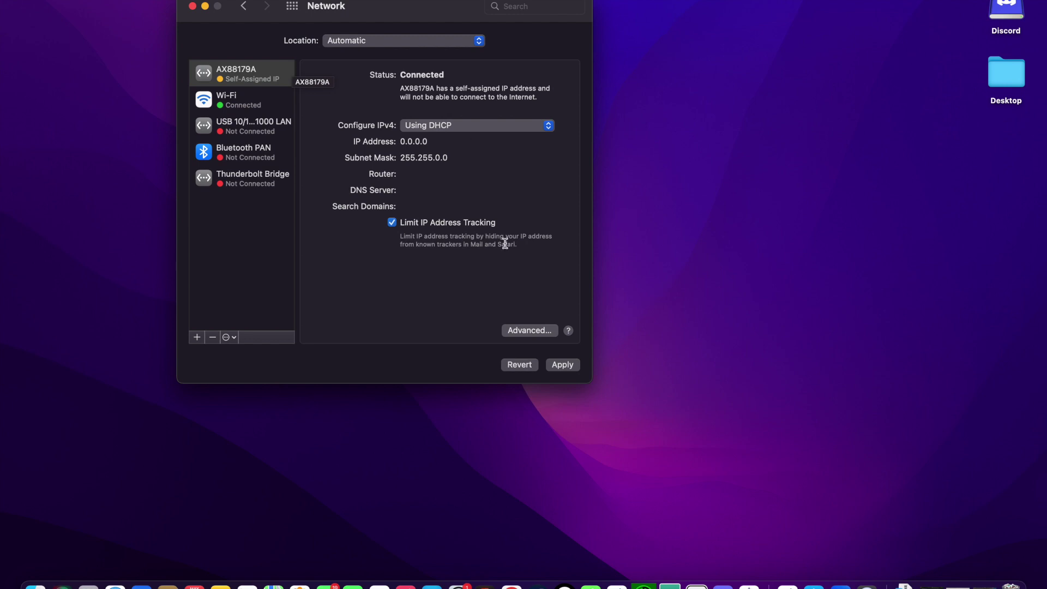
left_click(558, 372)
key("super+q")
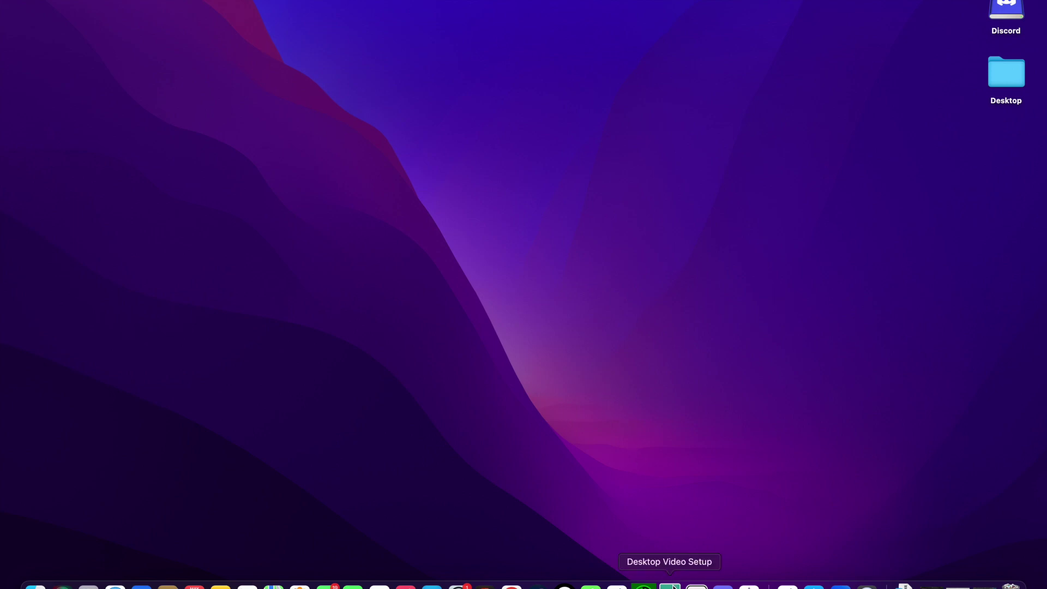
- Open Blackmagic Desktop Video Setup and save the UltraStudio Recorder 3G's video input as SDI
left_click(670, 586)
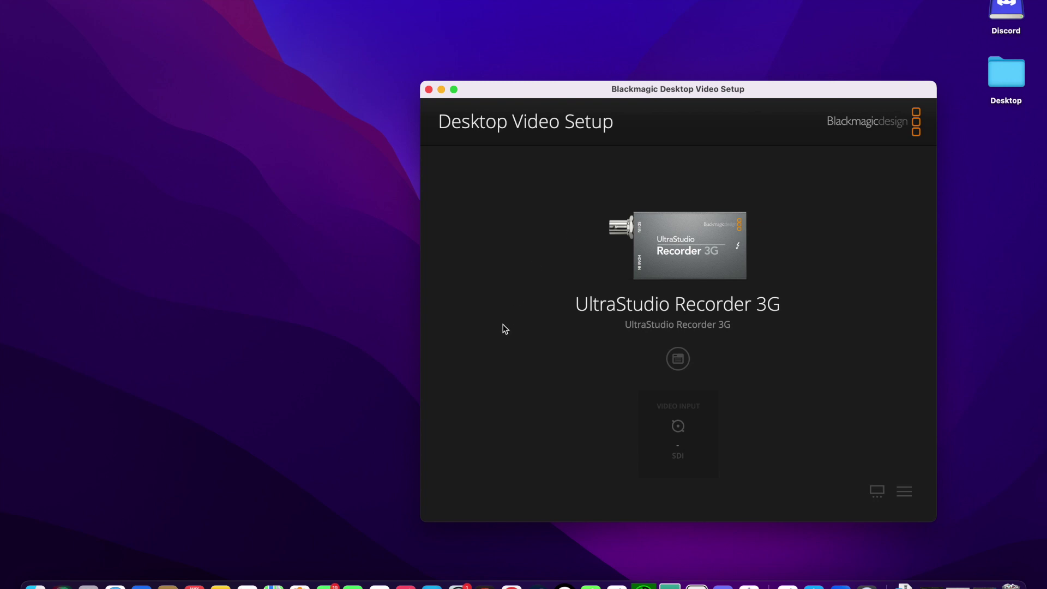
left_click(677, 358)
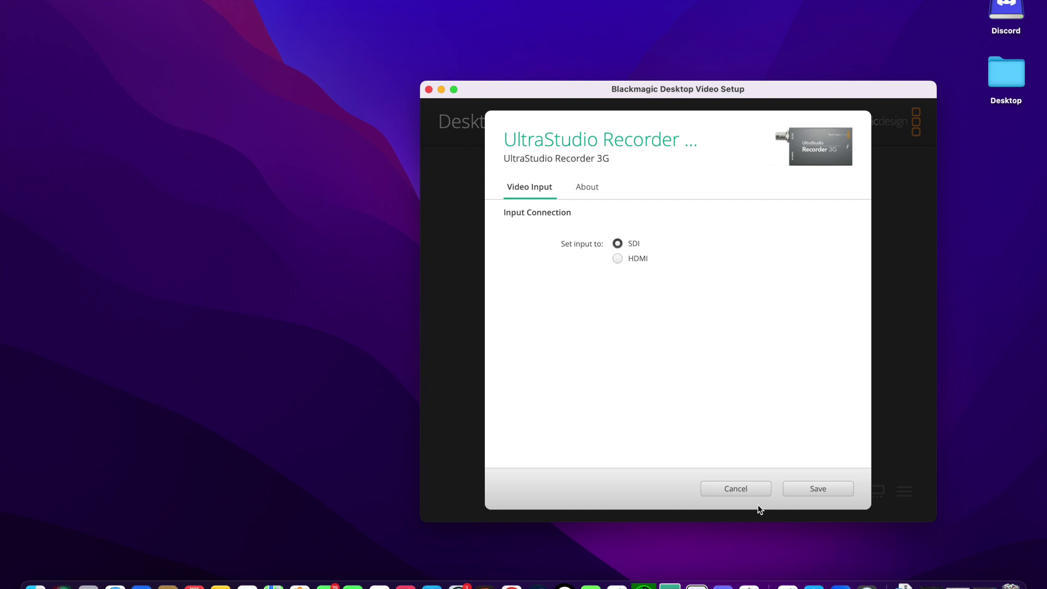
left_click(826, 492)
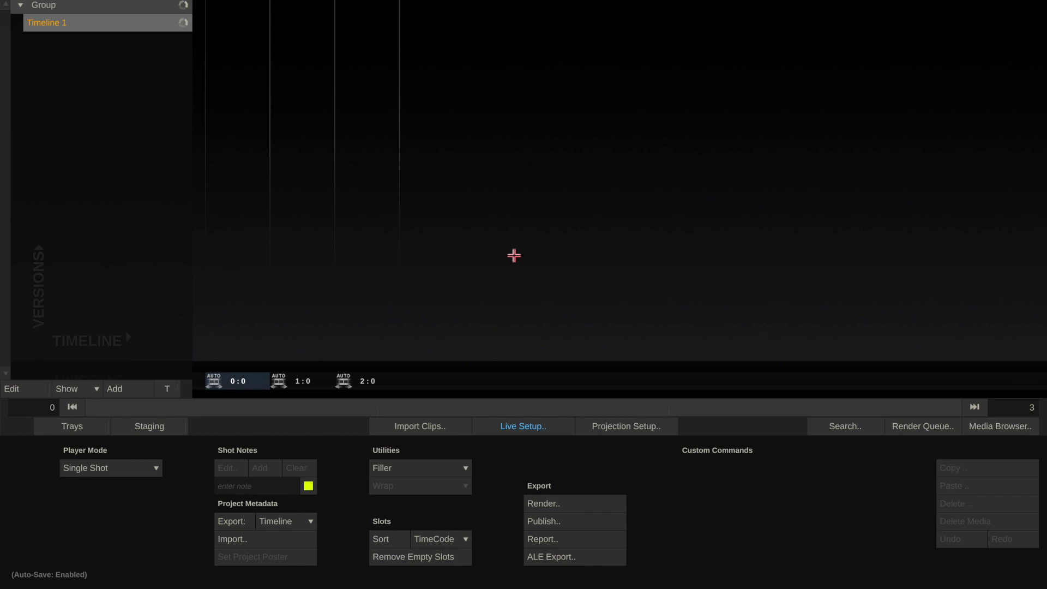
- In Live FX, add a Color Bar 100% filler clip to the first slot of Timeline 1 and preview it in the player
left_click(374, 472)
left_click_drag(368, 520, 262, 320)
left_click(254, 336)
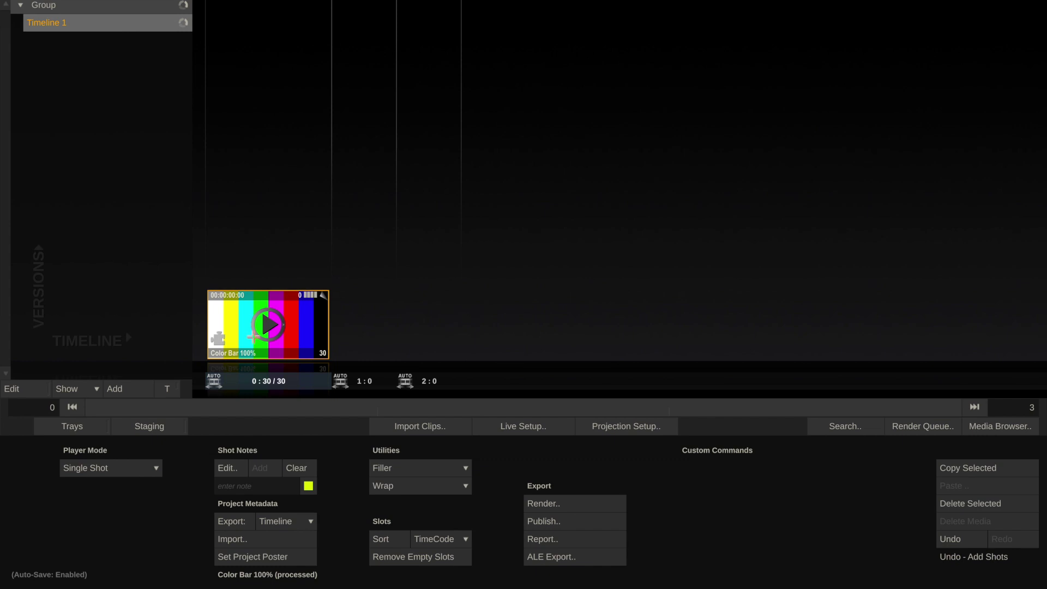
left_click(254, 336)
left_click(573, 425)
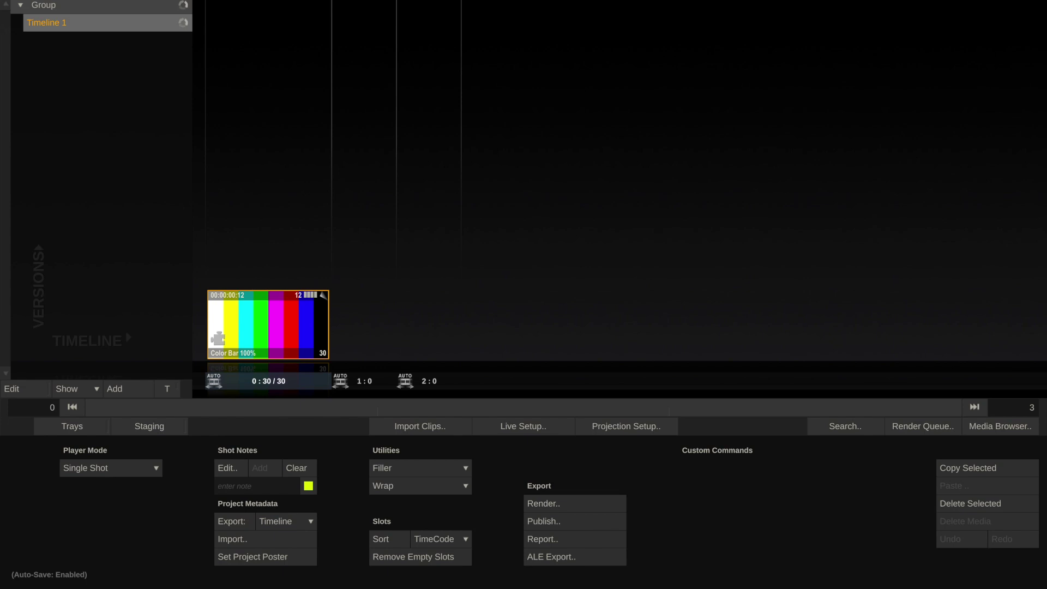
key("Escape")
- Add a Black Lin. filler clip and a White Lin. filler clip to the next two slots of Timeline 1
left_click(402, 467)
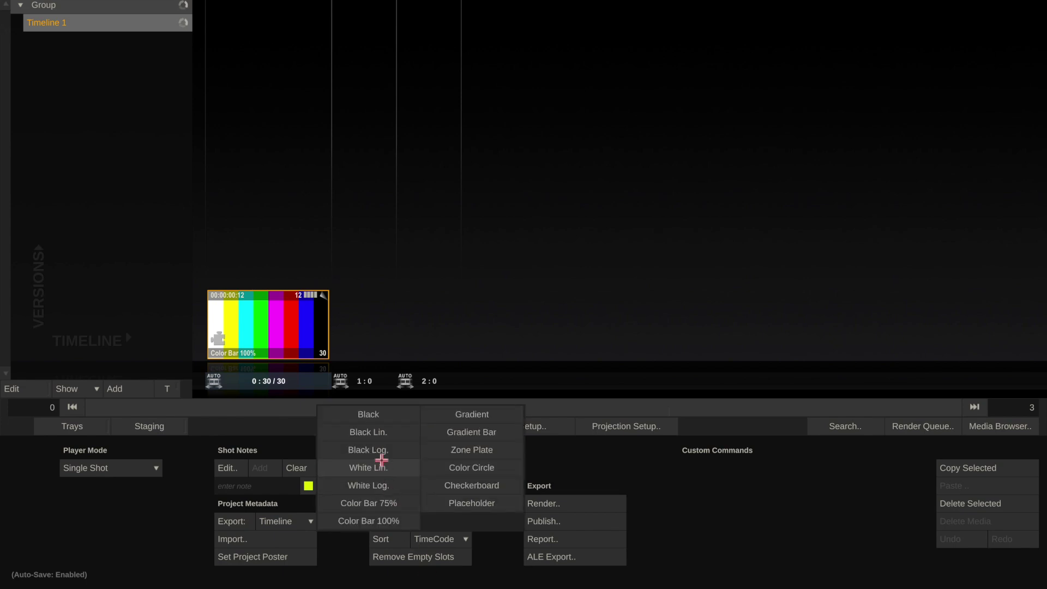
left_click(371, 425)
left_click(355, 296)
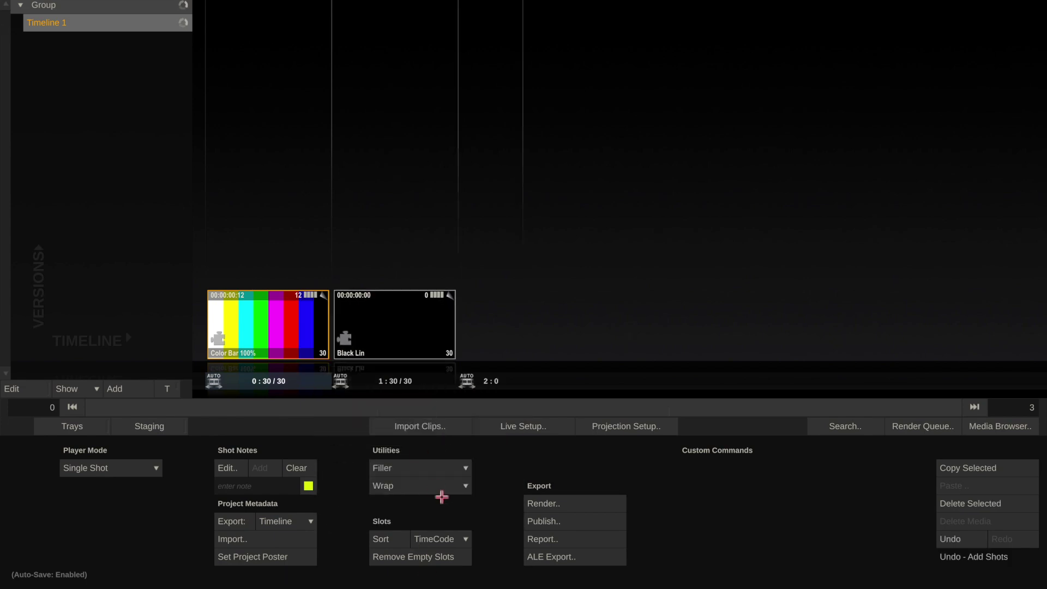
left_click(436, 476)
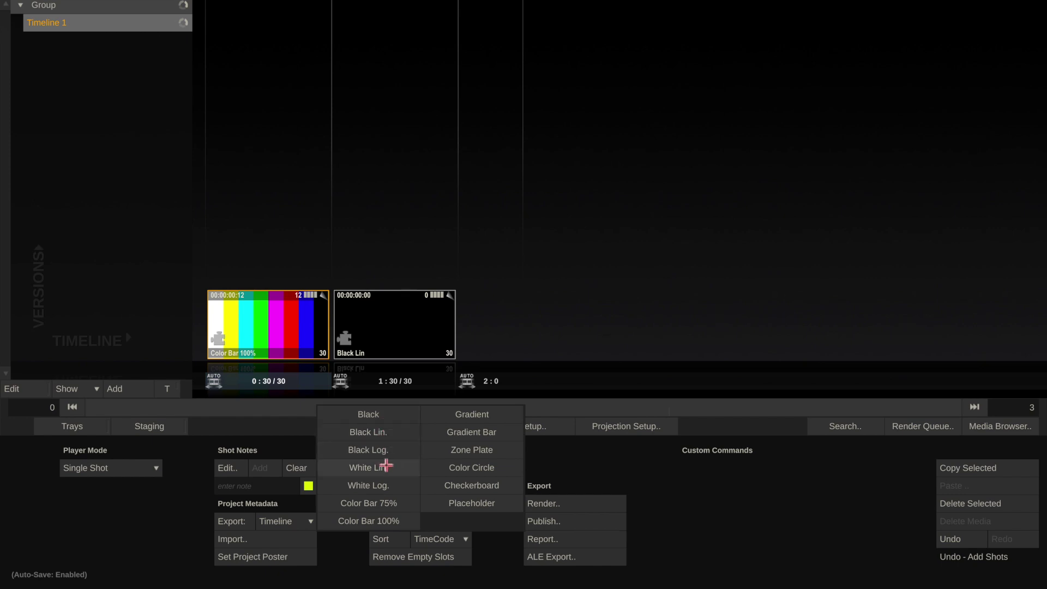
left_click(385, 466)
left_click(507, 316)
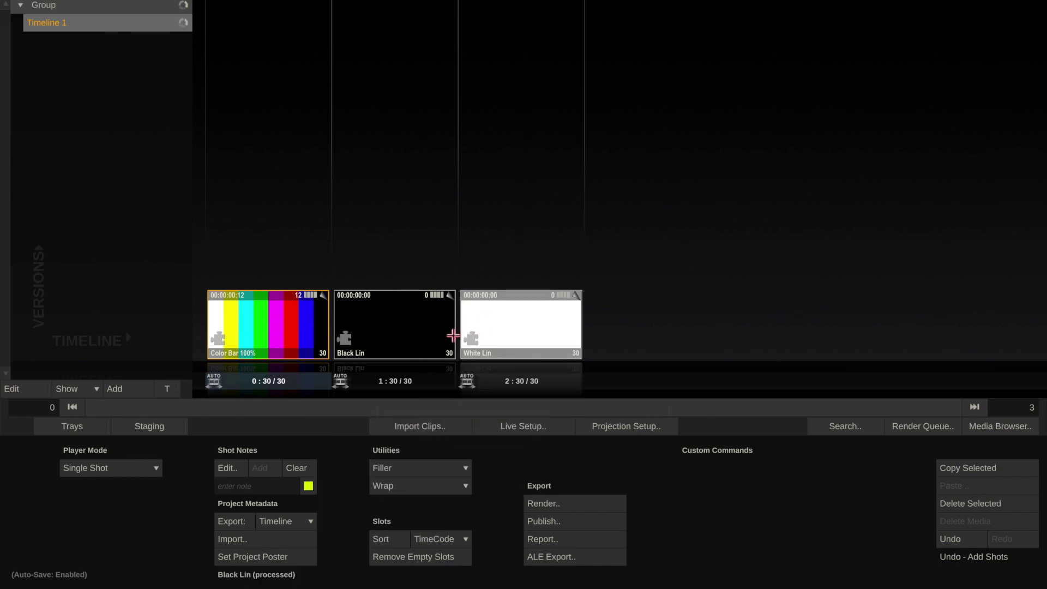
- Preview the Black Lin and White Lin clips in the player and return to the timeline
double_click(399, 298)
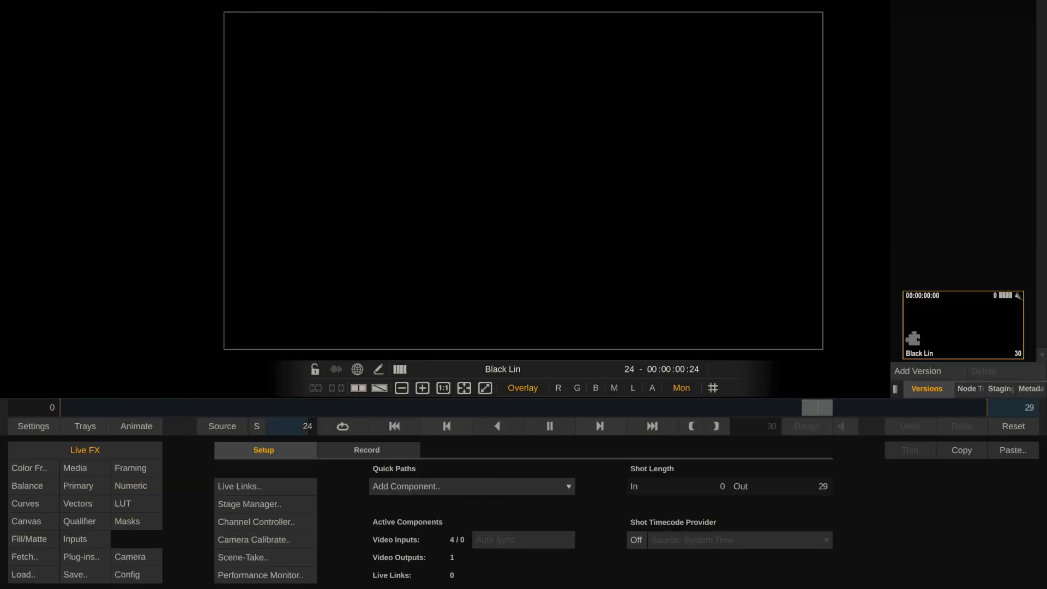
key("Escape")
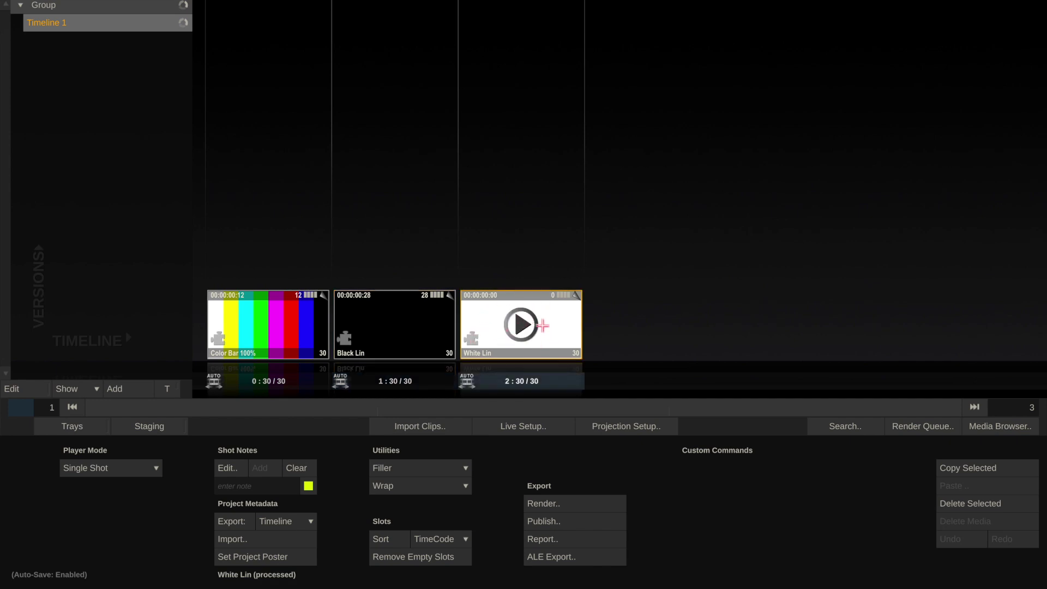
double_click(542, 326)
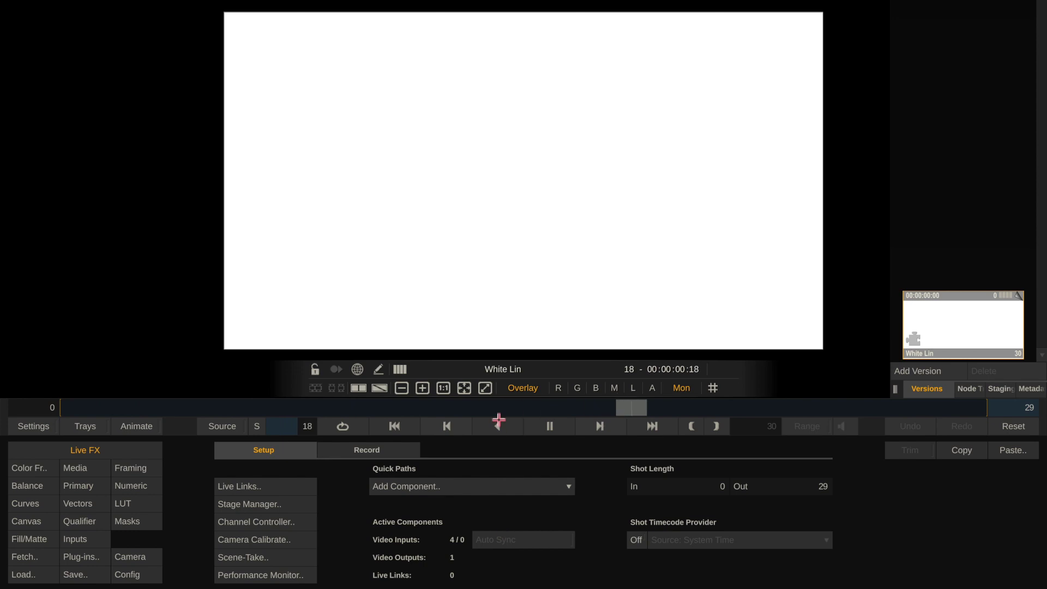
left_click(548, 428)
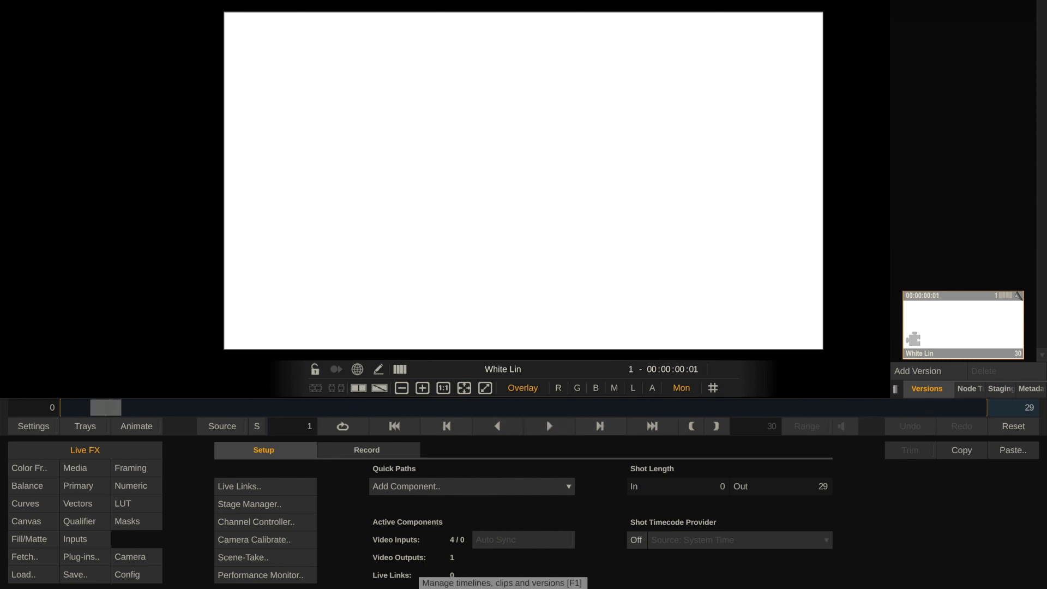
key("Escape")
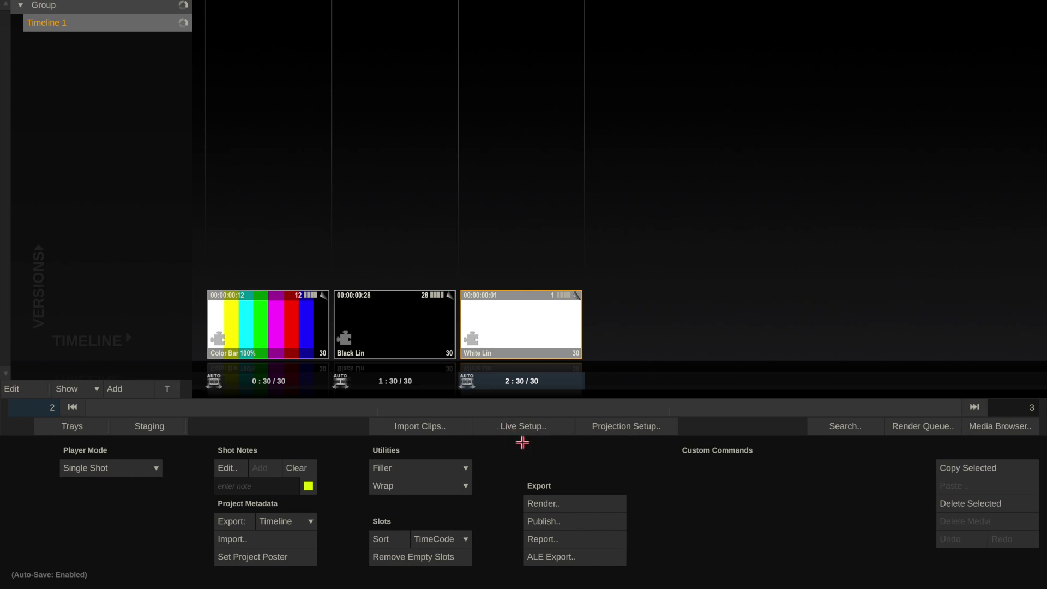
- Create a live setup named Live Comp 1 with the UltraStudio Recorder 3G live capture as its foreground source
left_click(520, 428)
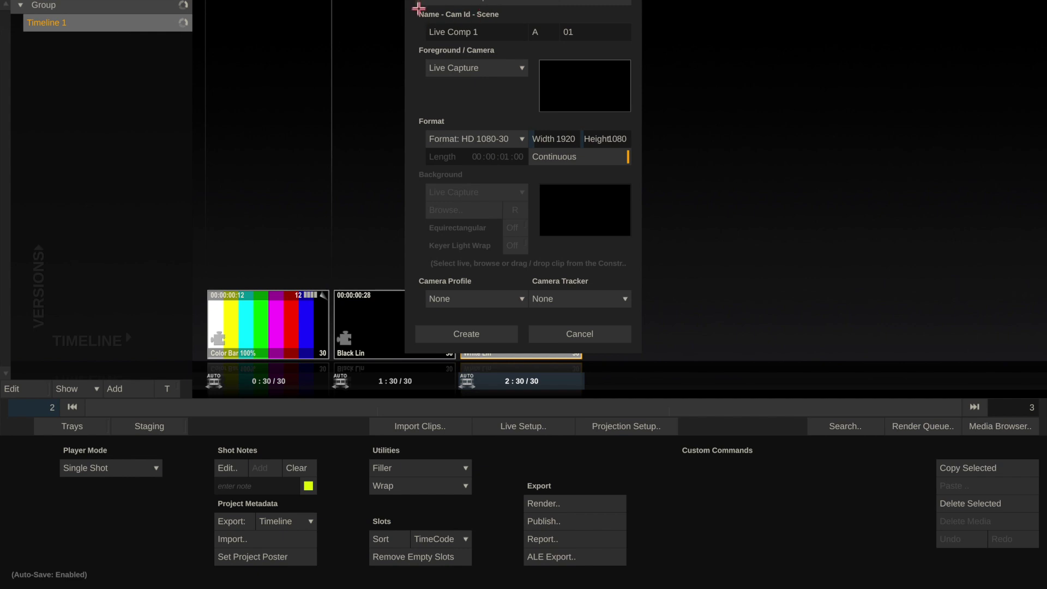
left_click(524, 3)
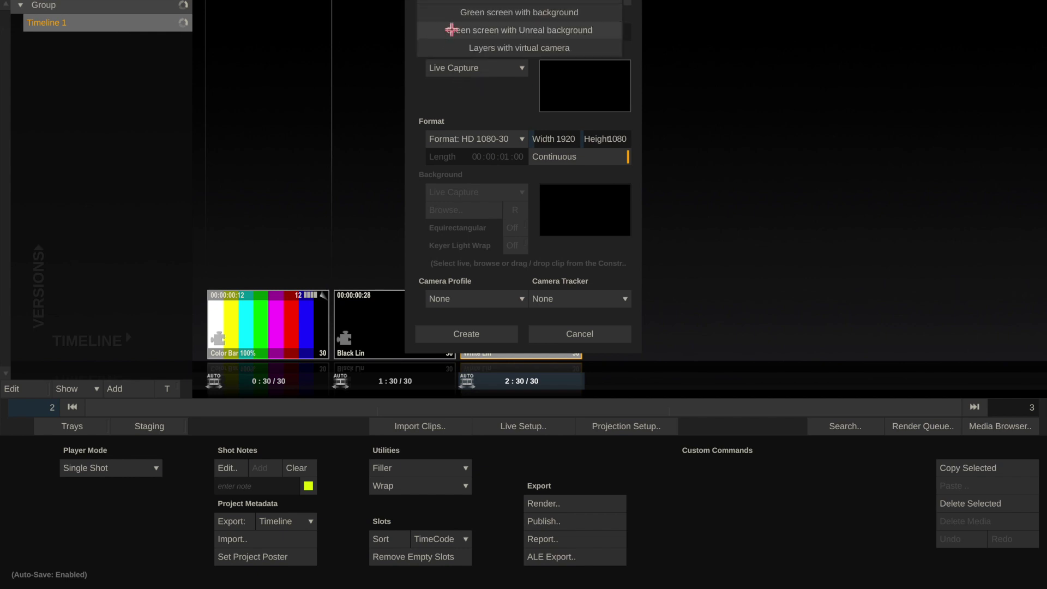
left_click(494, 93)
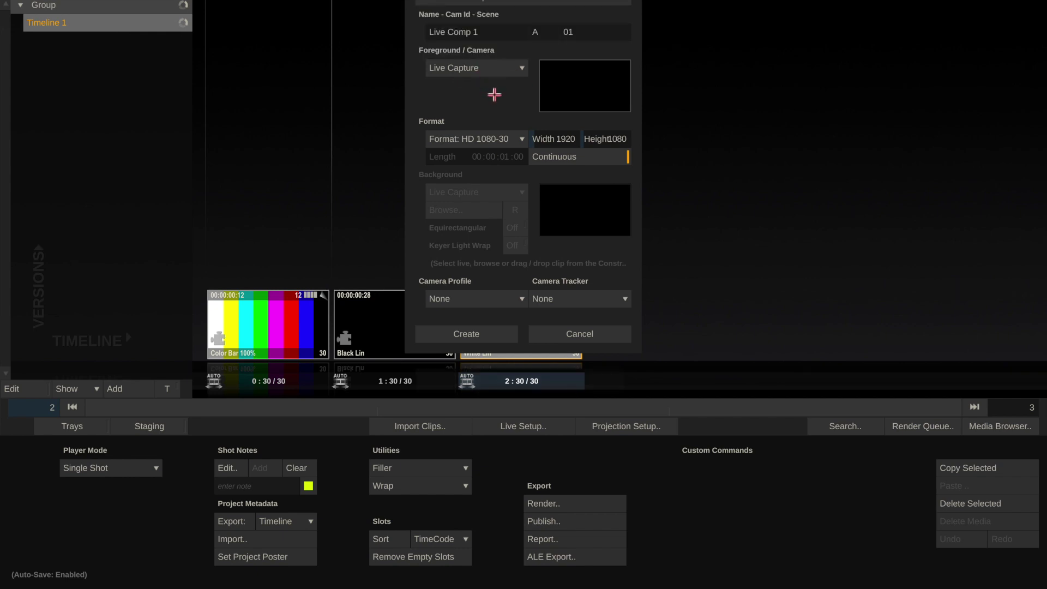
left_click(465, 69)
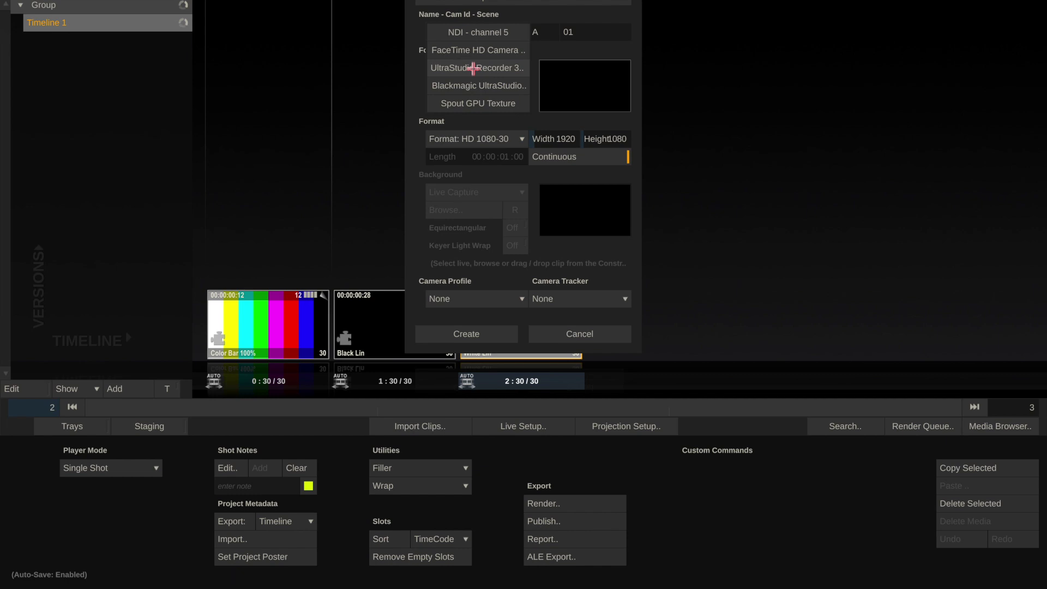
left_click(472, 67)
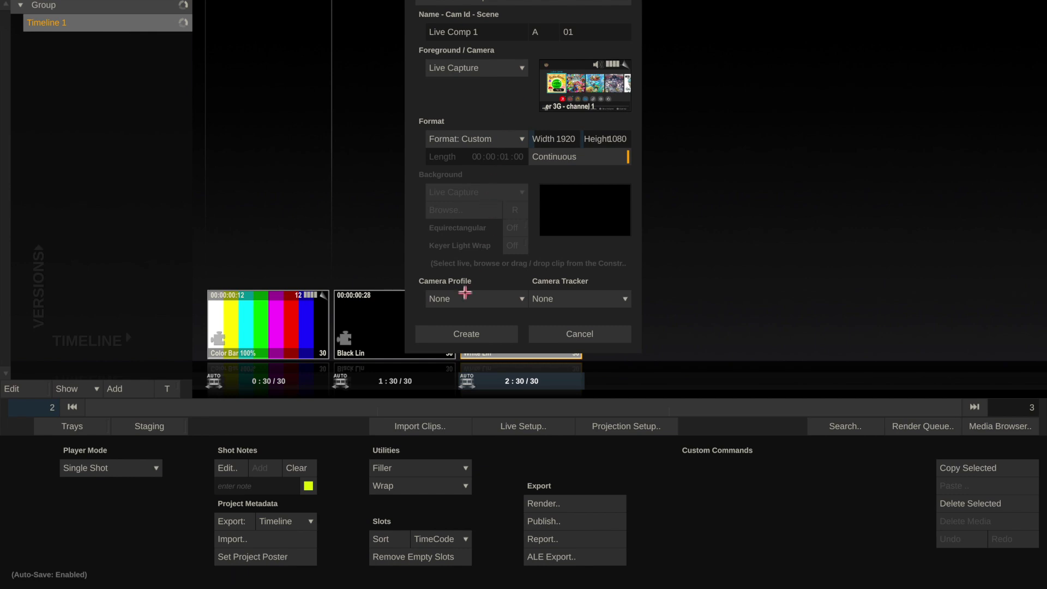
left_click(459, 341)
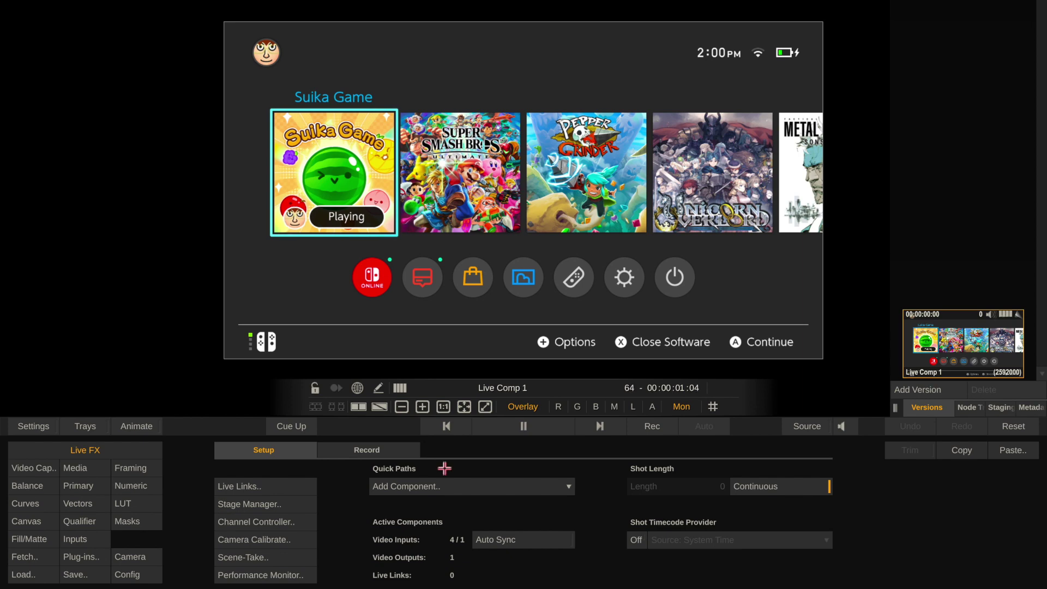
- Return to the timeline, preview the White Lin clip, and open Live Comp 1 in the player to view the live capture
key("Escape")
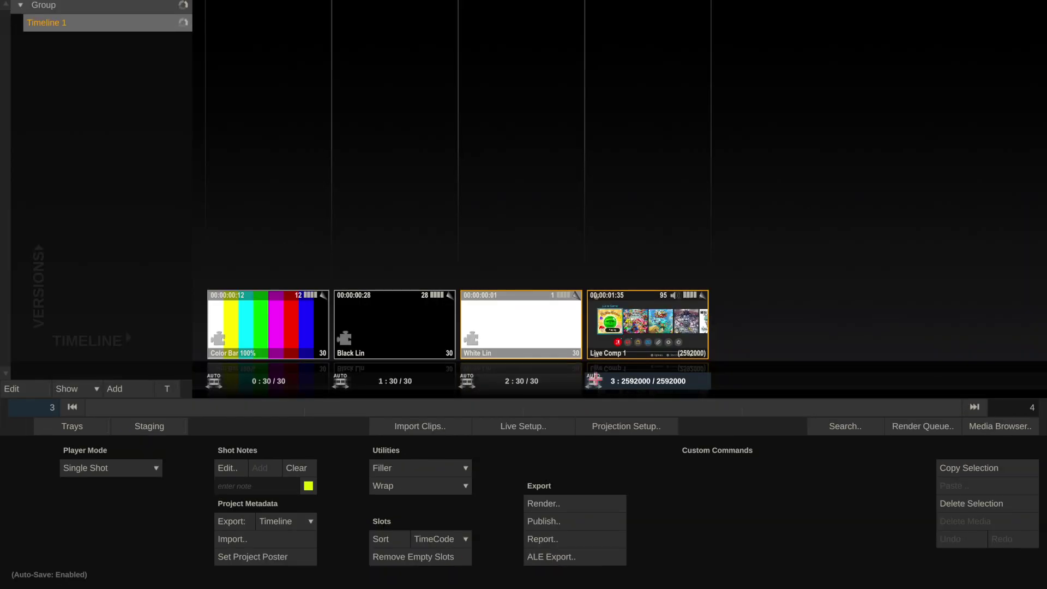
left_click(489, 320)
left_click(489, 320)
key("Escape")
left_click(619, 330)
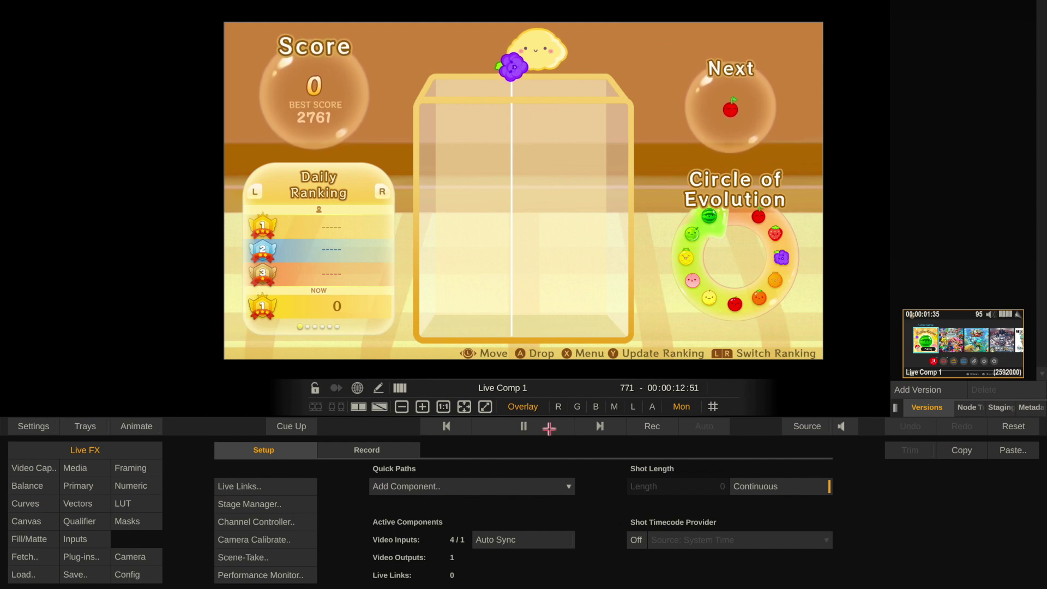
- Open the Channel Controller's sACN protocol settings and toggle the multicast output off and back on
left_click(256, 522)
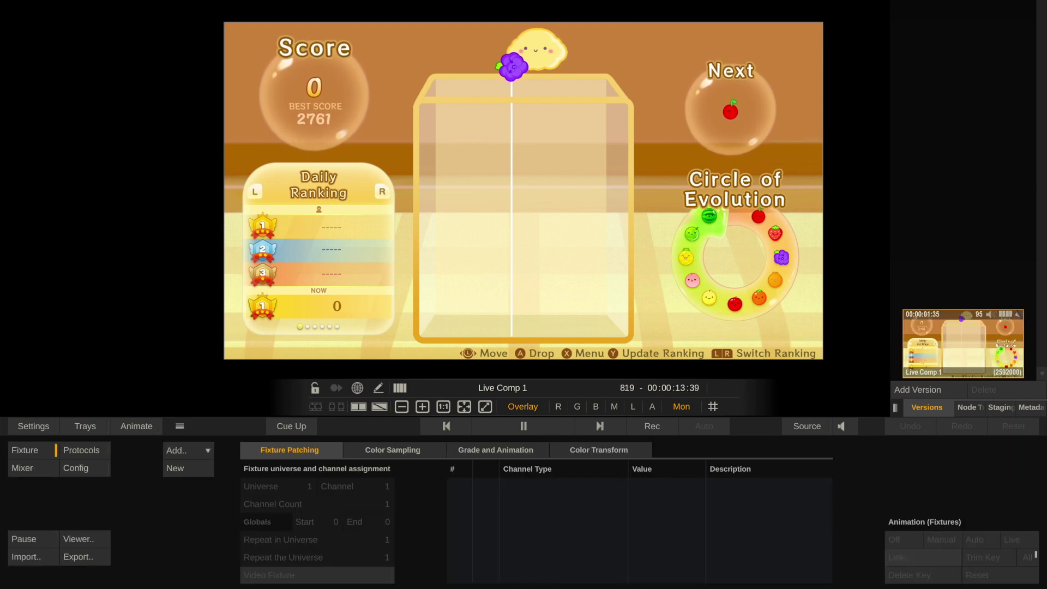
mouse_move(3, 188)
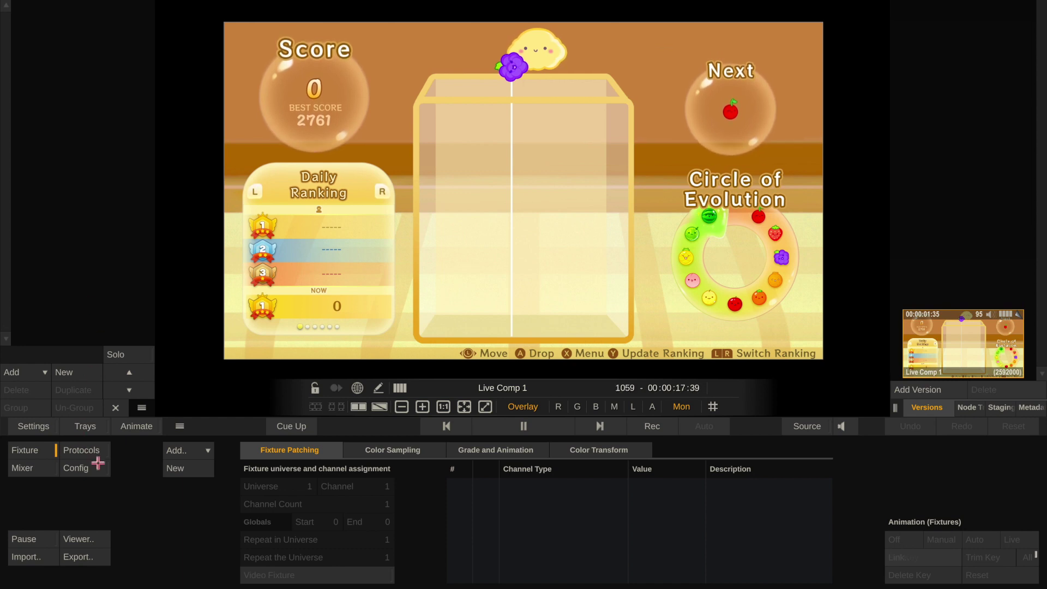
left_click(79, 451)
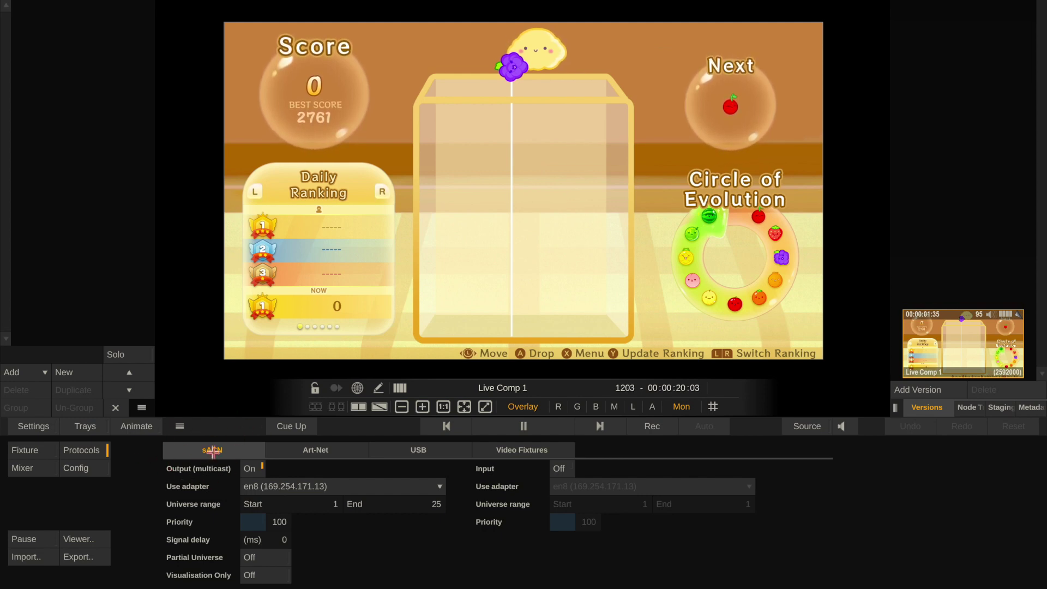
left_click(251, 470)
left_click(250, 470)
left_click(251, 470)
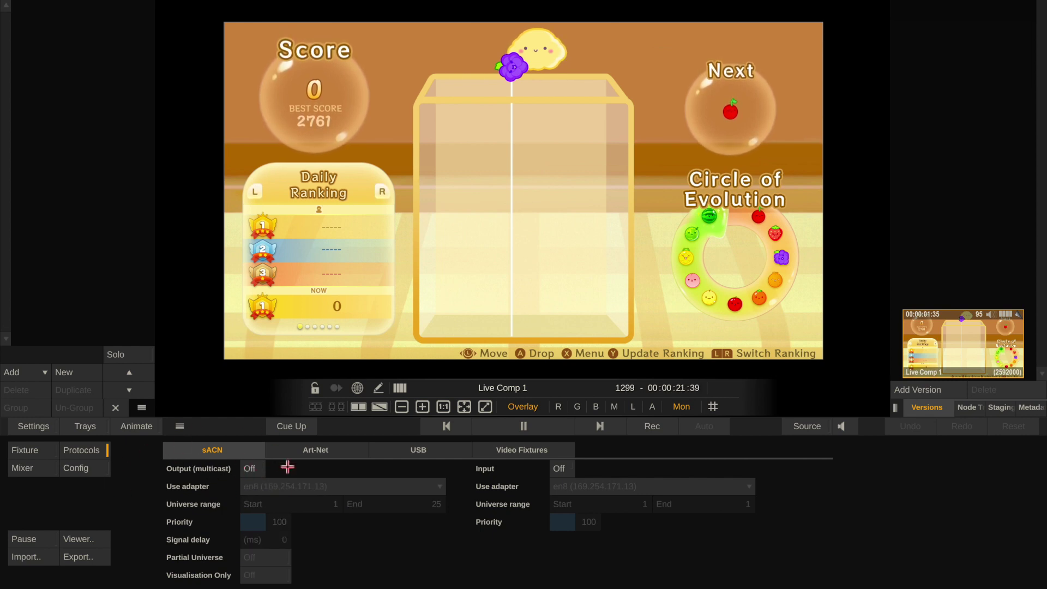
left_click(250, 470)
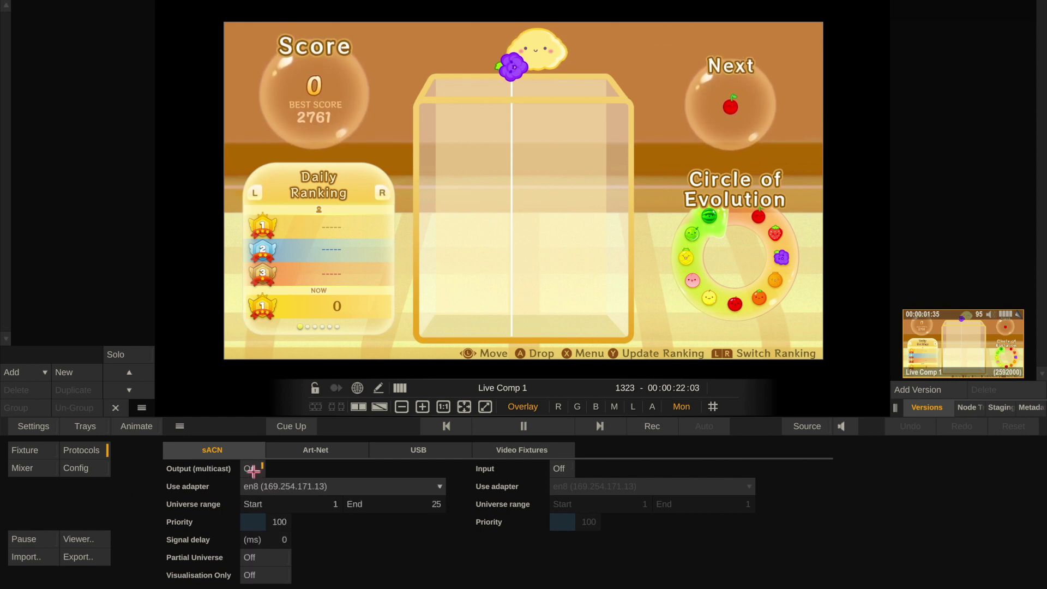
- Switch the sACN output adapter to en0 and back to en8
left_click(321, 486)
left_click(310, 461)
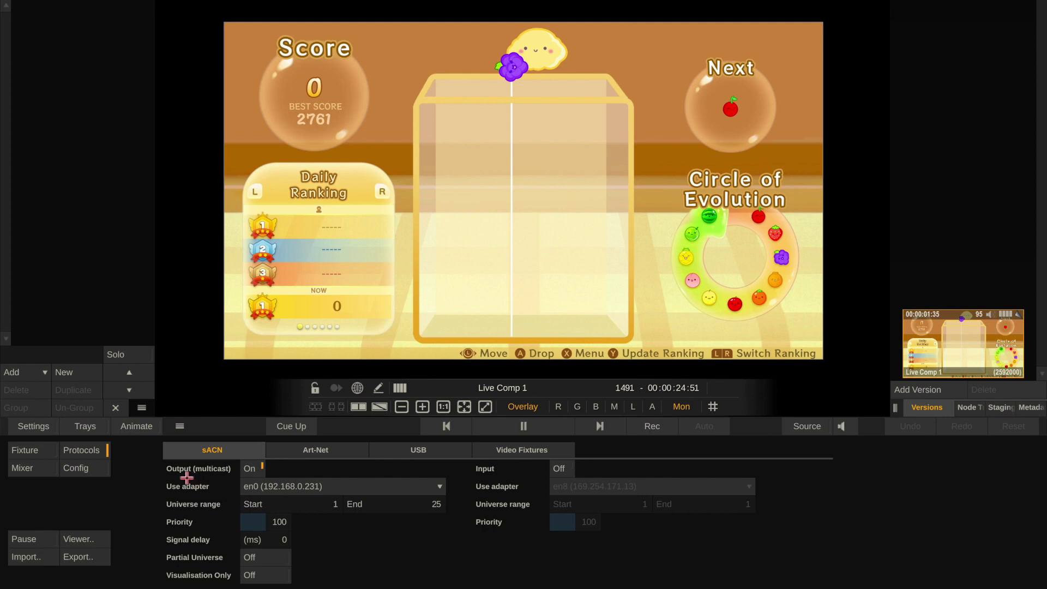
left_click(244, 485)
left_click(268, 504)
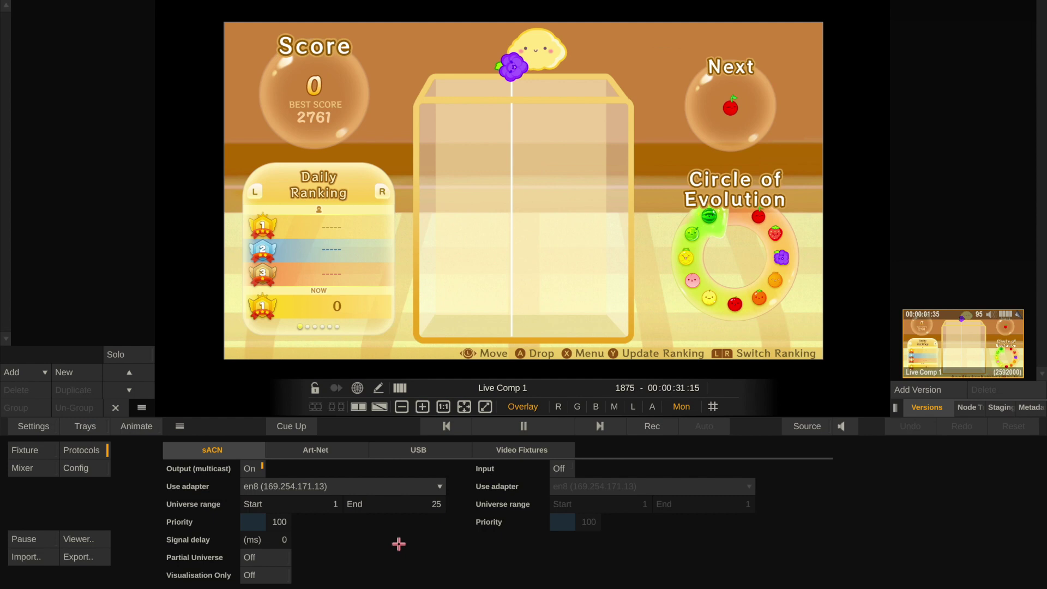
- Set the end of the sACN output universe range to 1 and back to 25
left_click(398, 506)
type("1")
key("Return")
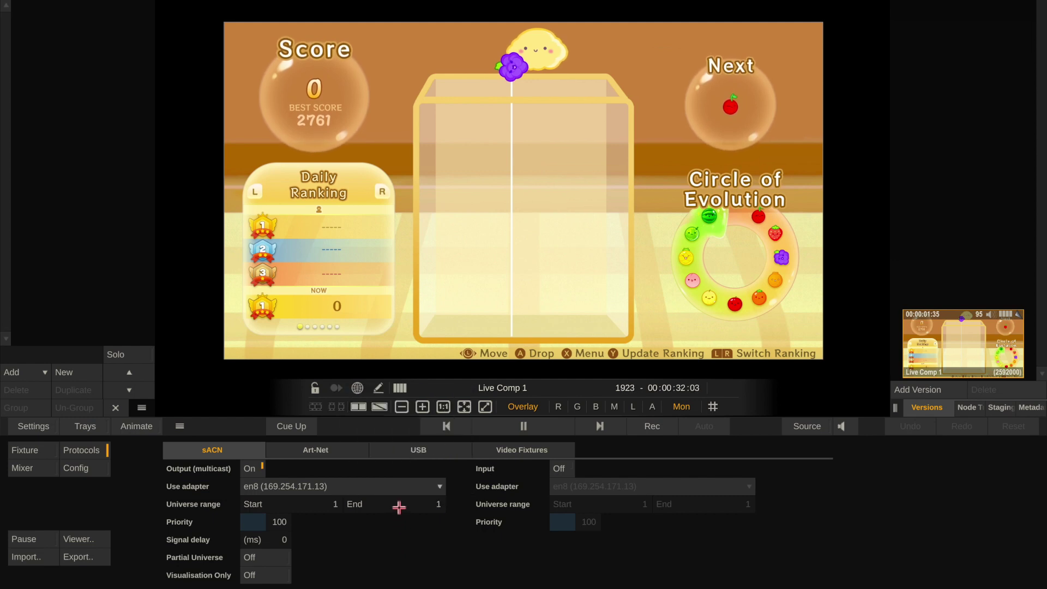
left_click(398, 507)
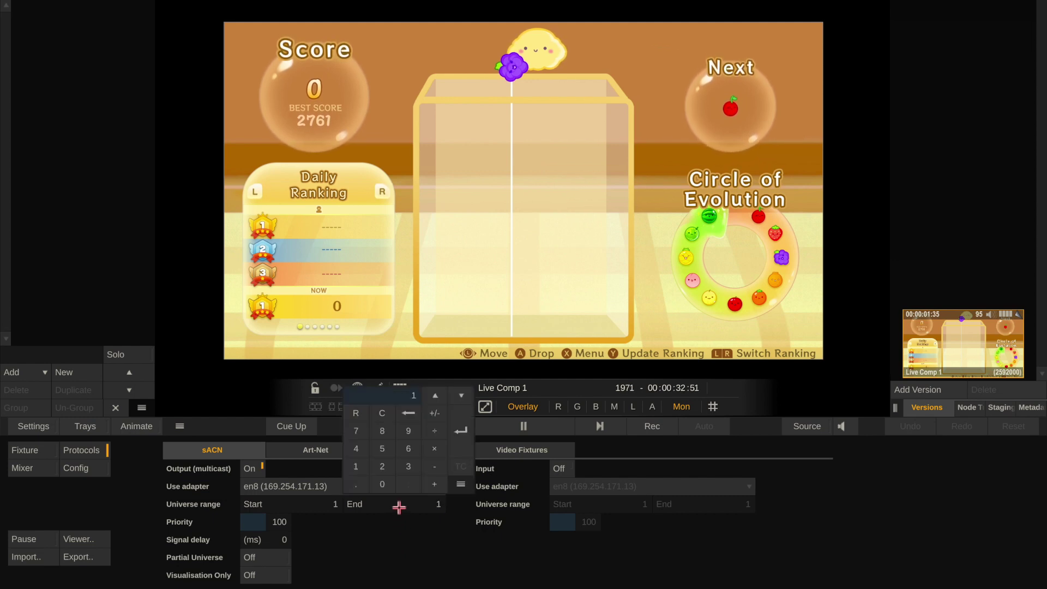
type("25")
key("Return")
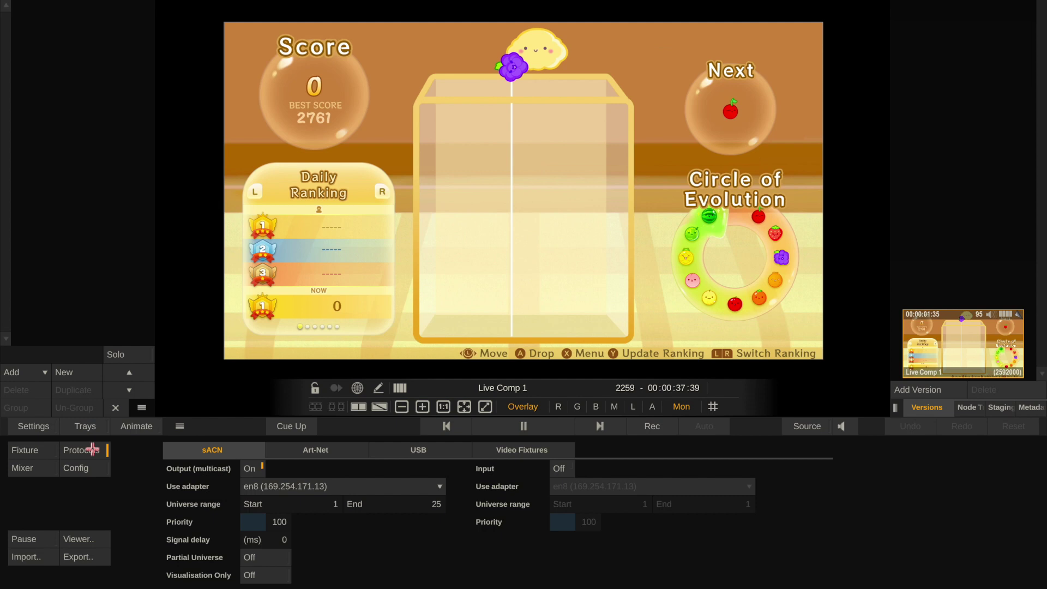
- Import the fixture profile Quasar RR50 p64 20px fw0.7b+0.8b.fdmx from the desktop's Quasar Assimilate 9.7 v2.0 profiles folder and position it over the live image
left_click(18, 450)
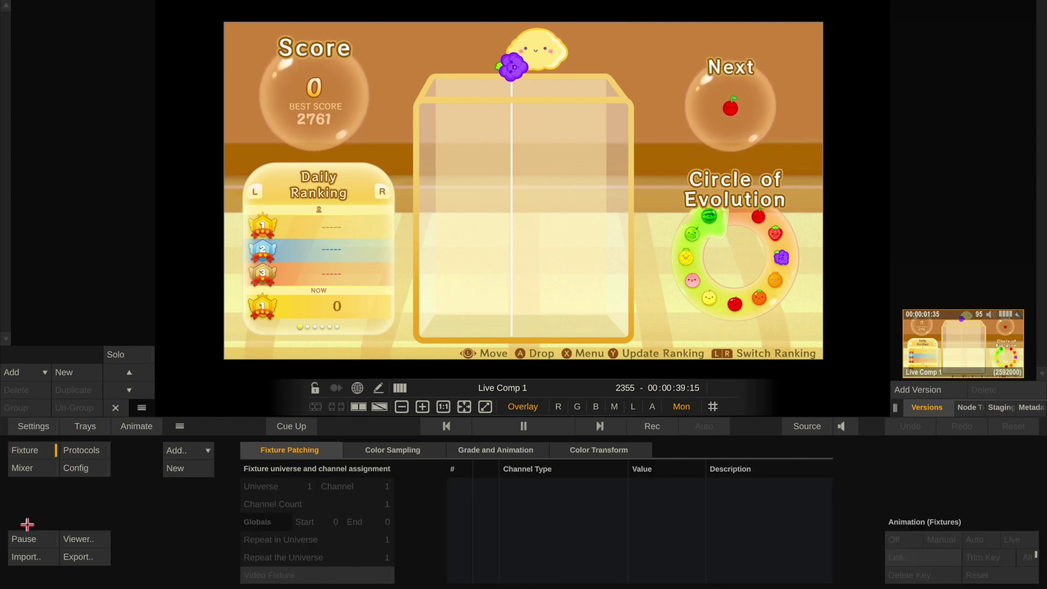
left_click(32, 556)
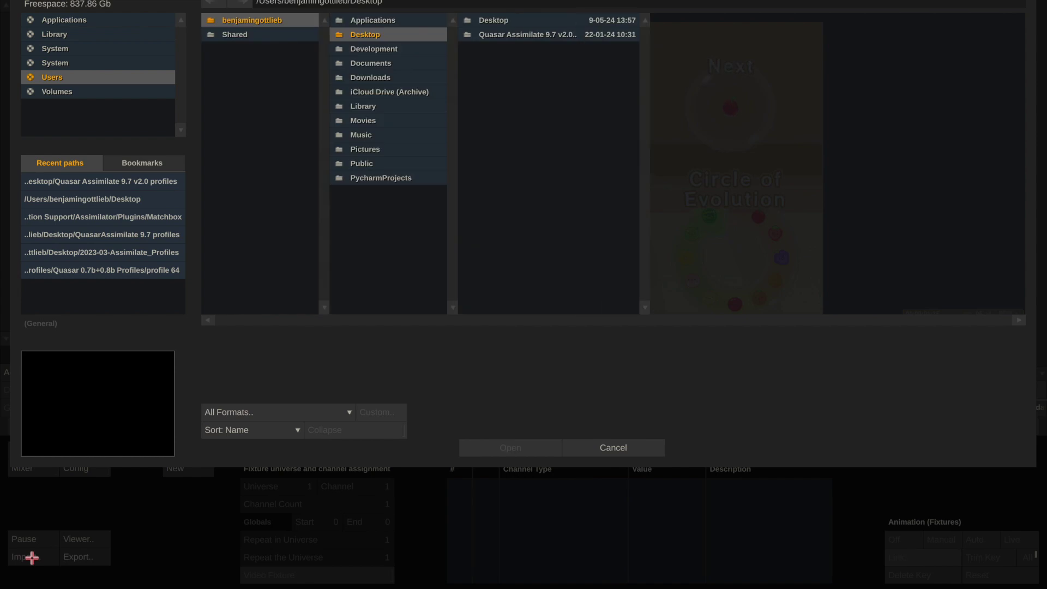
left_click(512, 34)
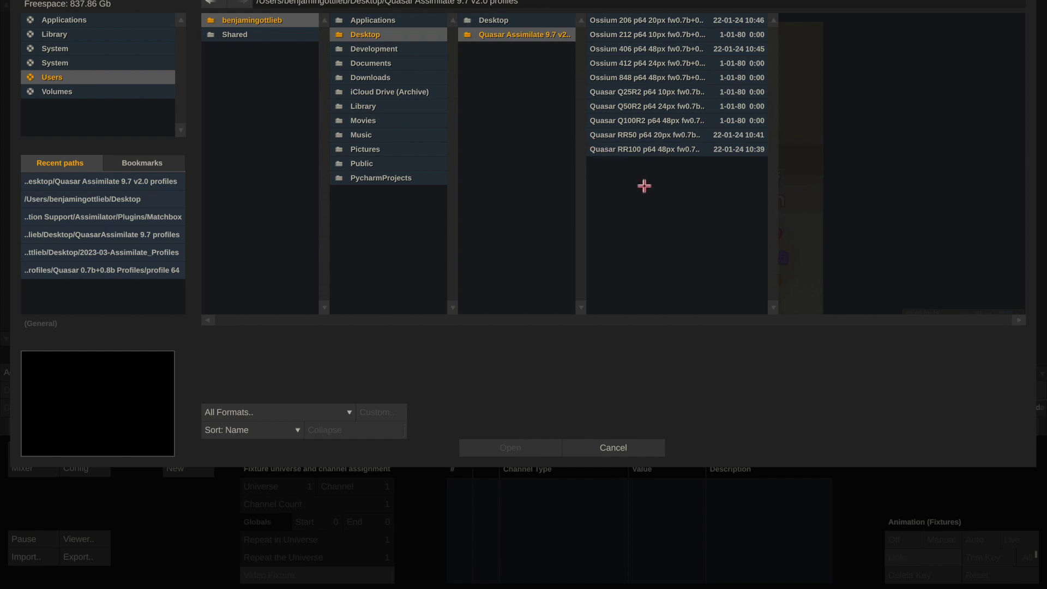
left_click(633, 137)
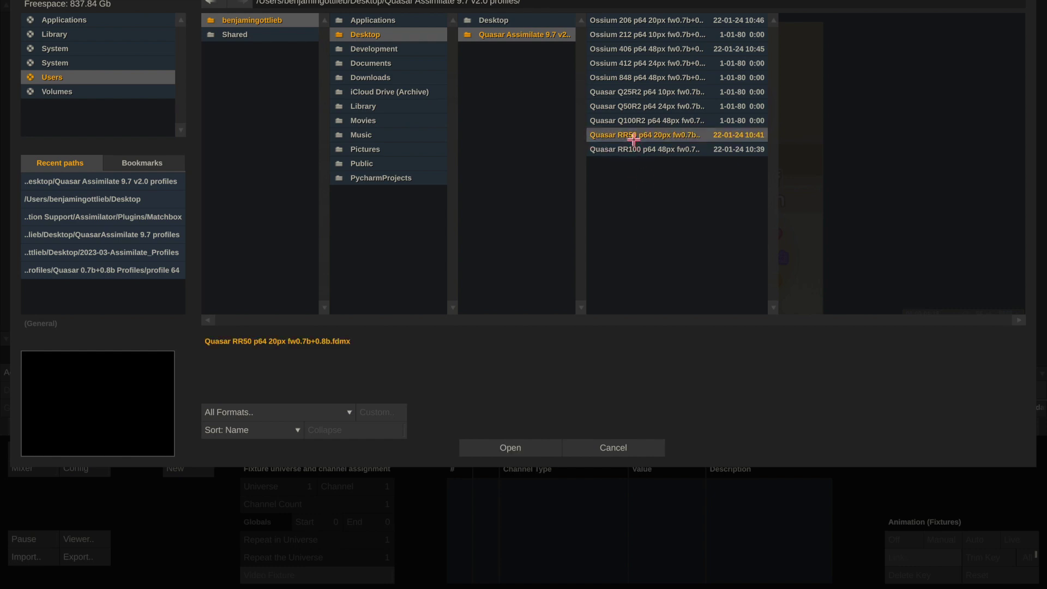
left_click(536, 444)
left_click_drag(532, 199, 584, 193)
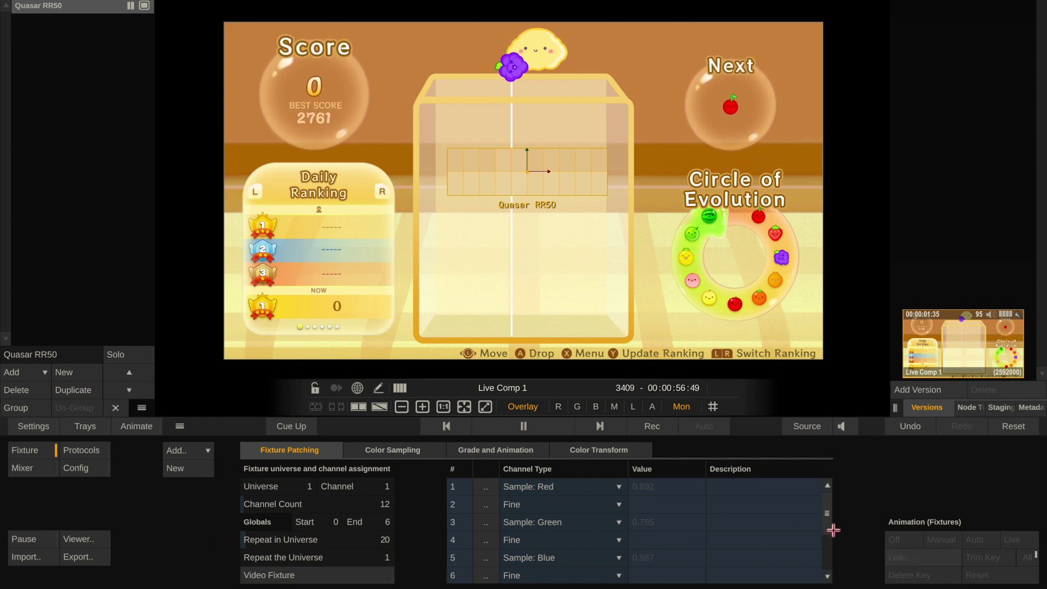
- Set the Quasar RR50 fixture's output option on global channel 11G to Low Output
left_click_drag(830, 528, 832, 561)
left_click(676, 546)
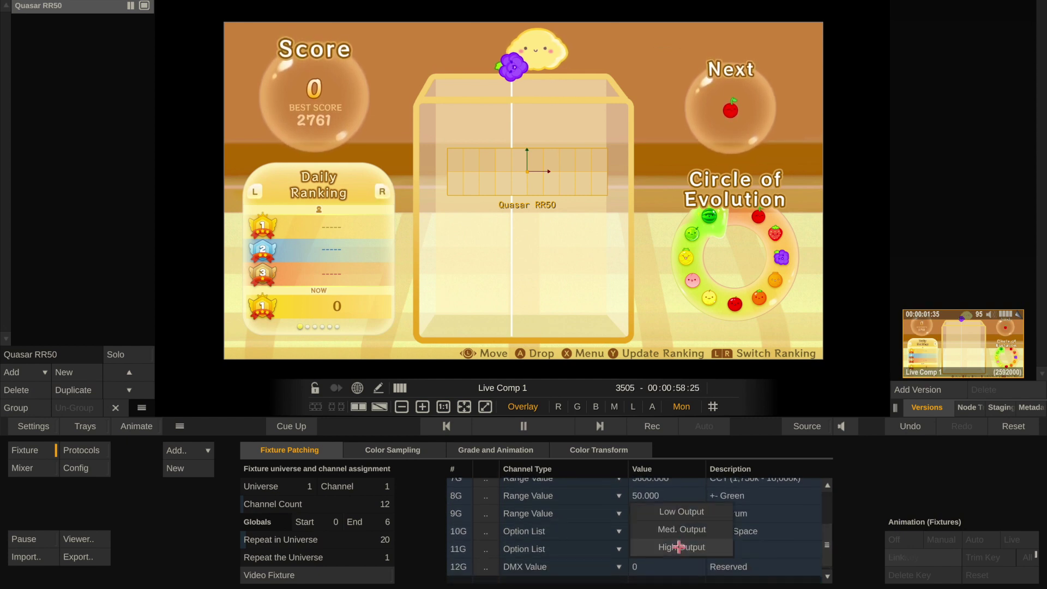
left_click(670, 513)
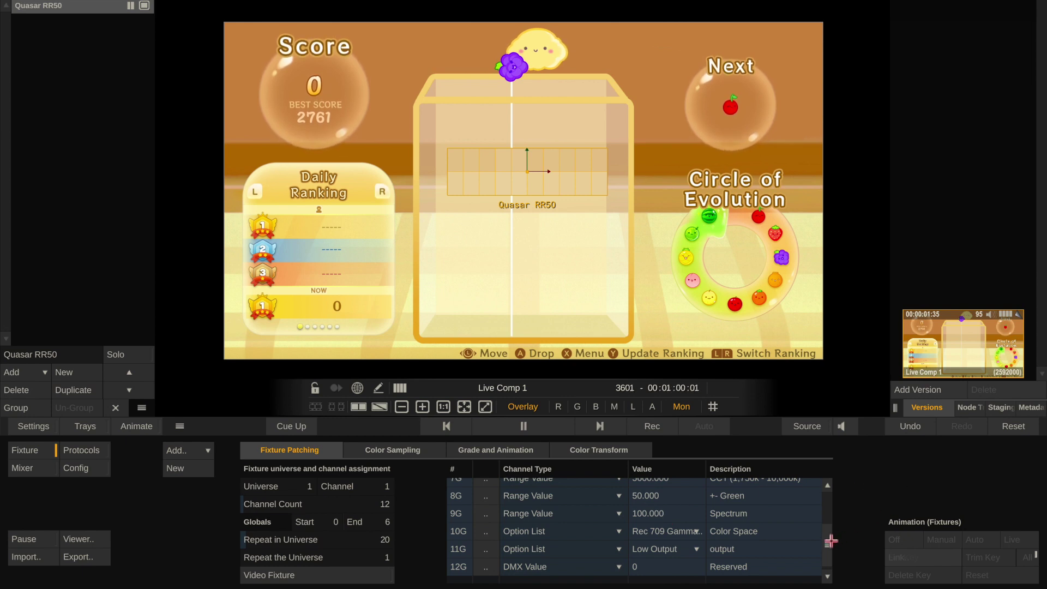
- Resize the Quasar RR50 fixture's sampling area so it spans a wider part of the live game image
mouse_move(464, 141)
left_mouse_down()
mouse_move(469, 131)
mouse_move(433, 154)
mouse_move(459, 83)
mouse_move(475, 150)
left_mouse_up()
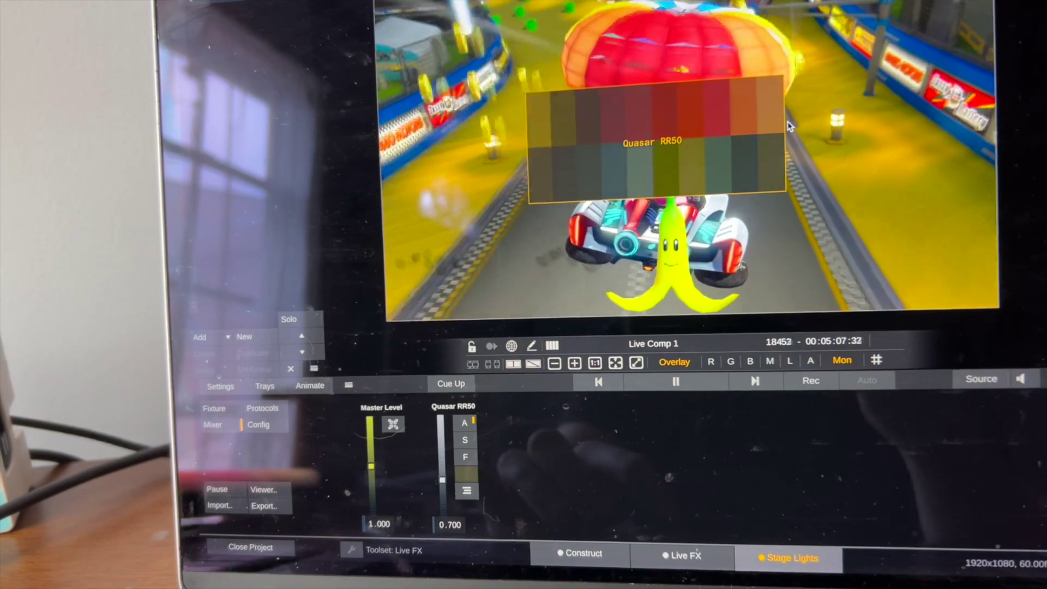
left_click_drag(789, 127, 836, 128)
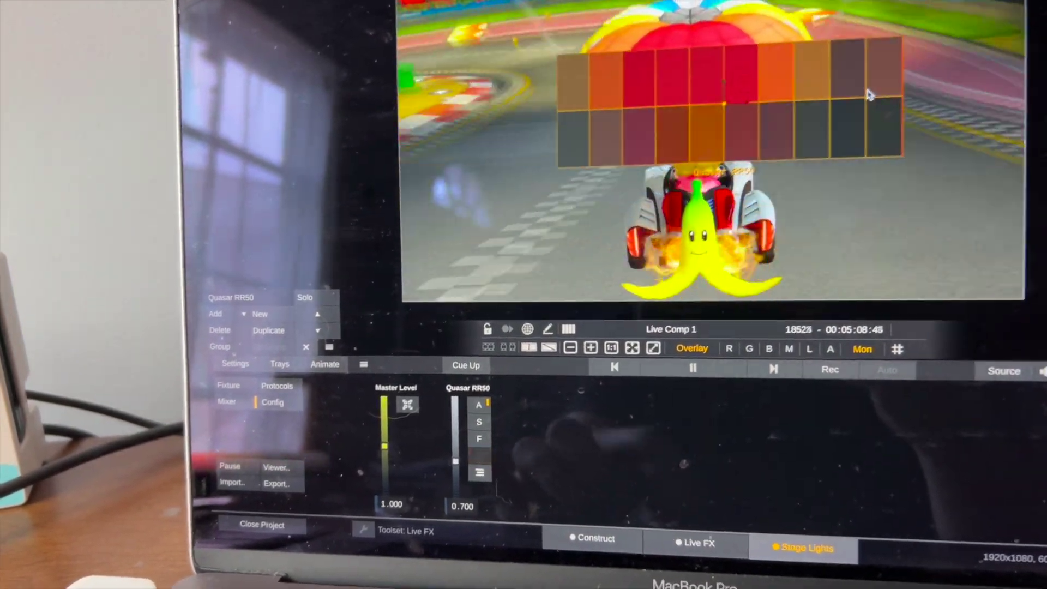